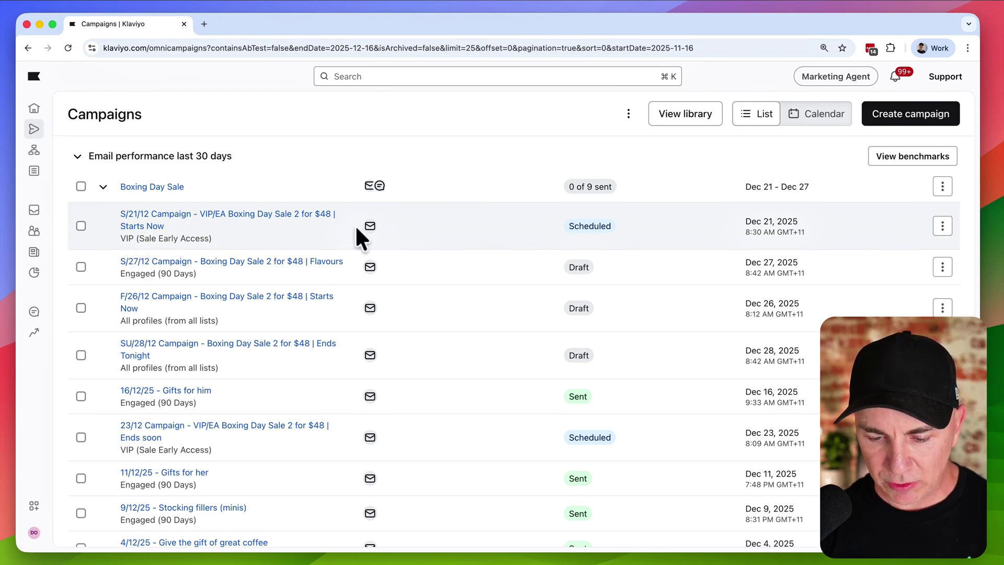
pyautogui.scroll(-5, 437, 242)
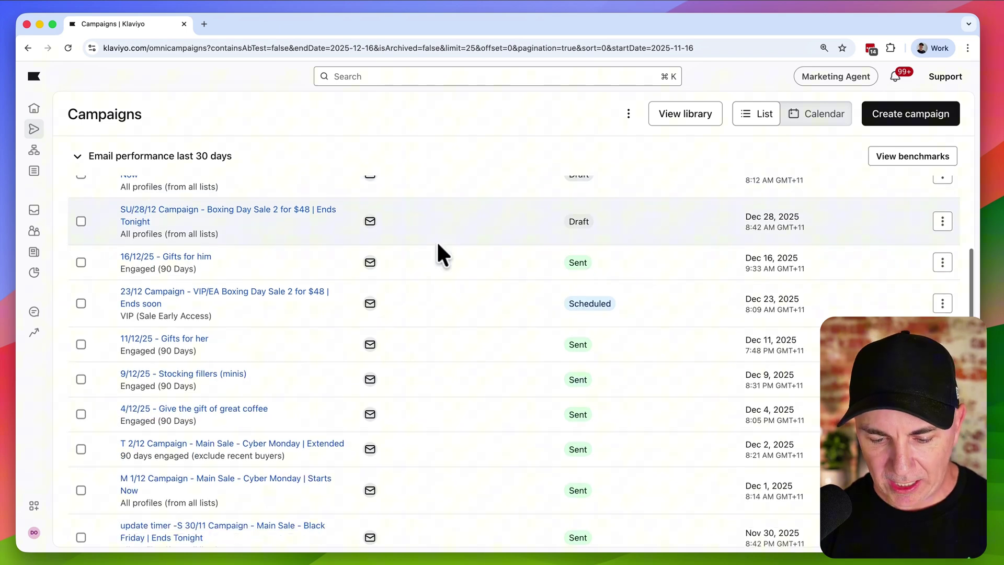
pyautogui.scroll(4, 439, 245)
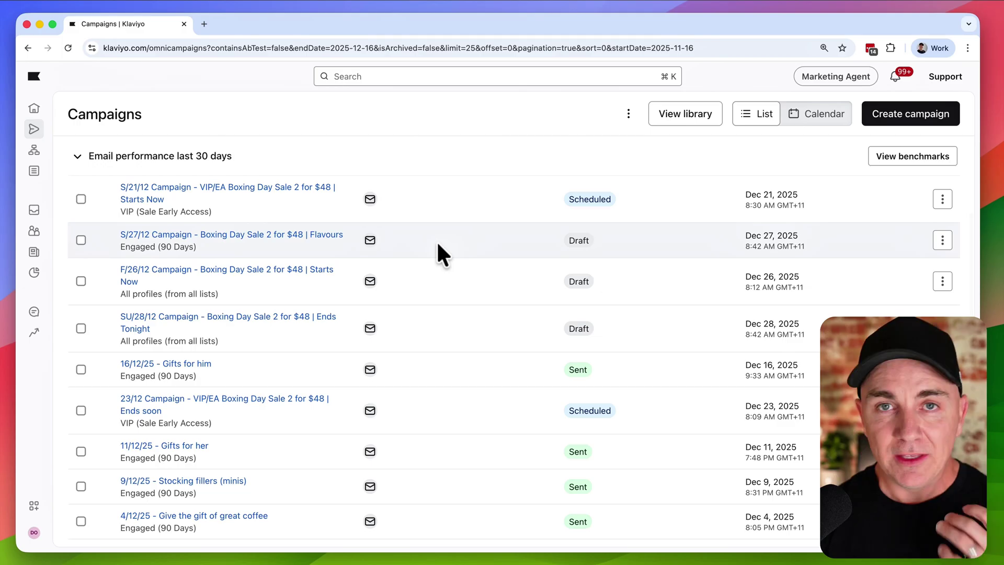
pyautogui.scroll(-4, 437, 240)
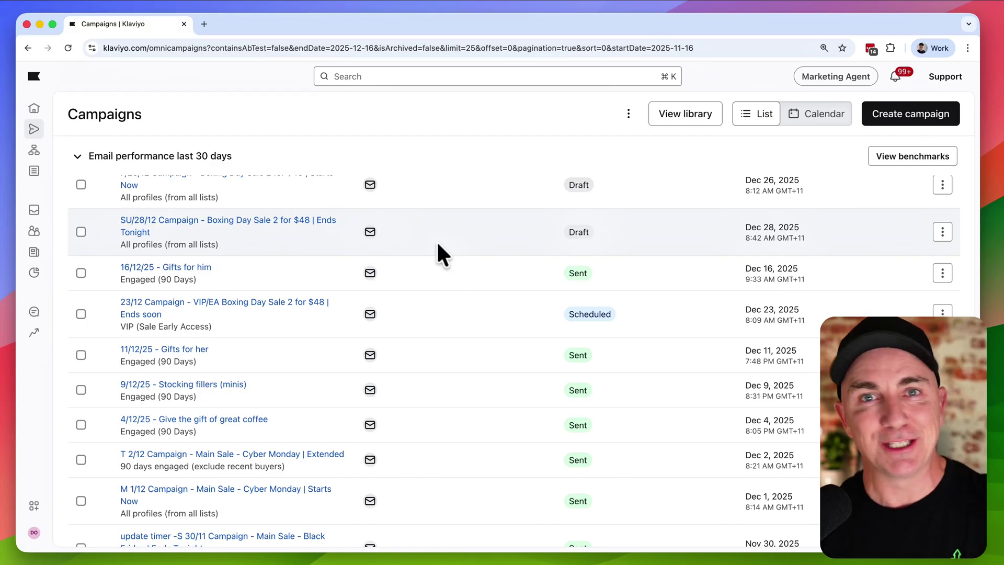
pyautogui.scroll(-1, 437, 240)
pyautogui.scroll(3, 429, 258)
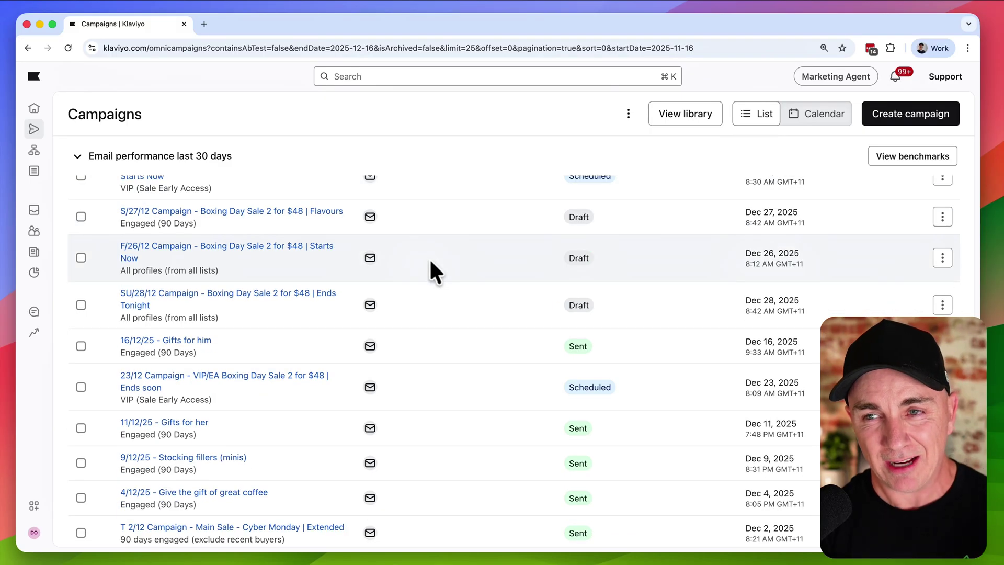
pyautogui.scroll(1, 318, 356)
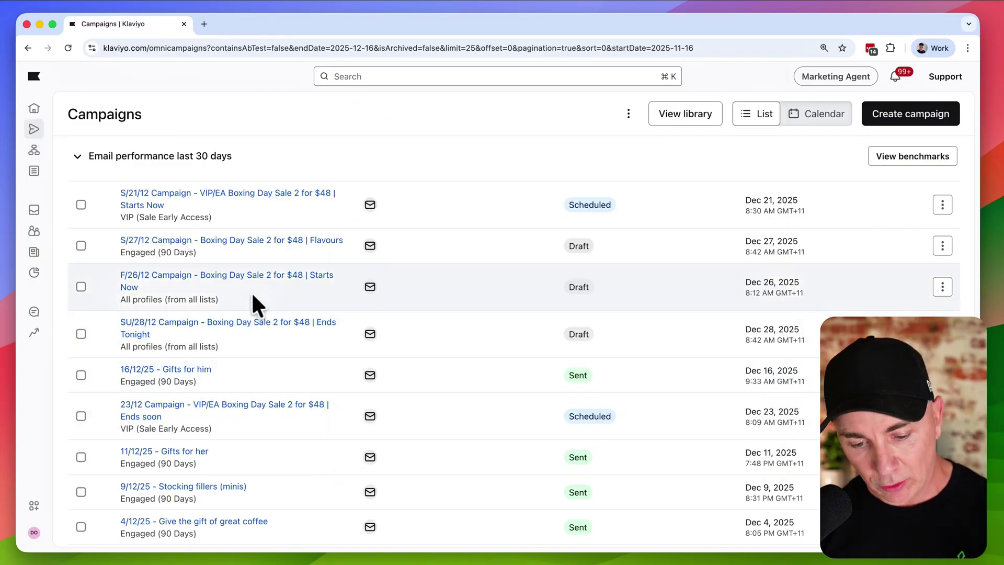
pyautogui.scroll(3, 251, 290)
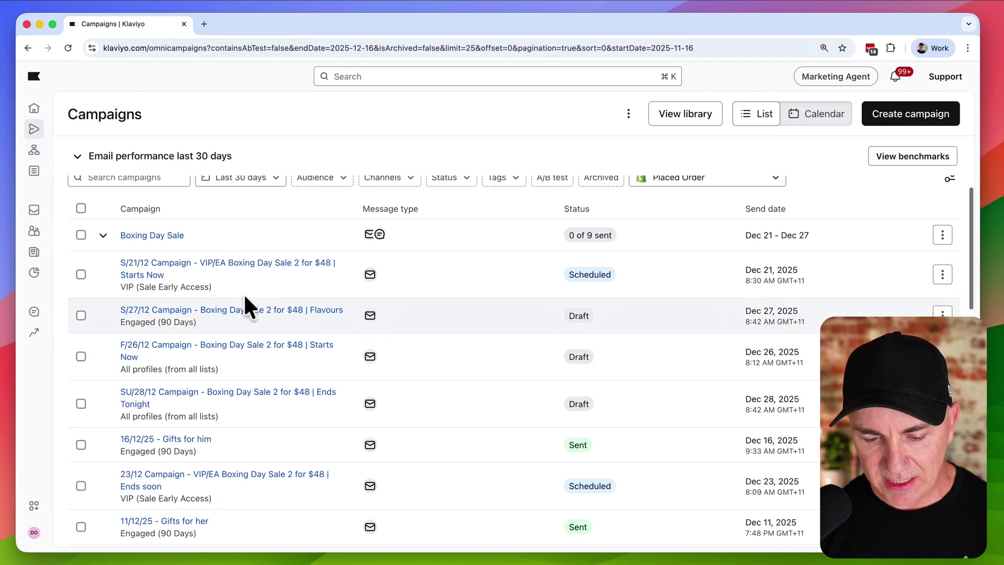
pyautogui.scroll(1, 245, 299)
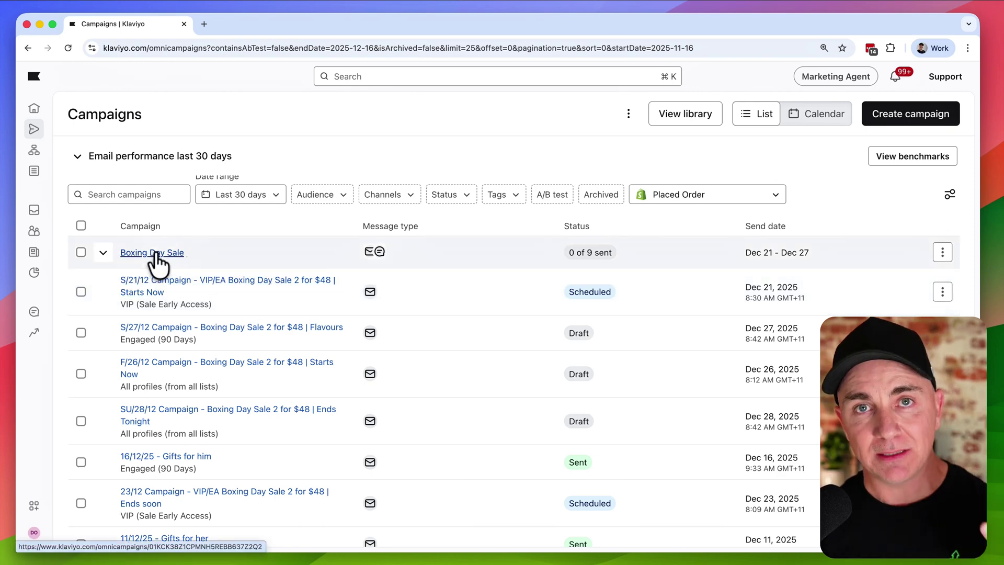
# Expand Boxing Day Sale to review its launch email, SMS and reminder, then open it.
pyautogui.click(103, 253)
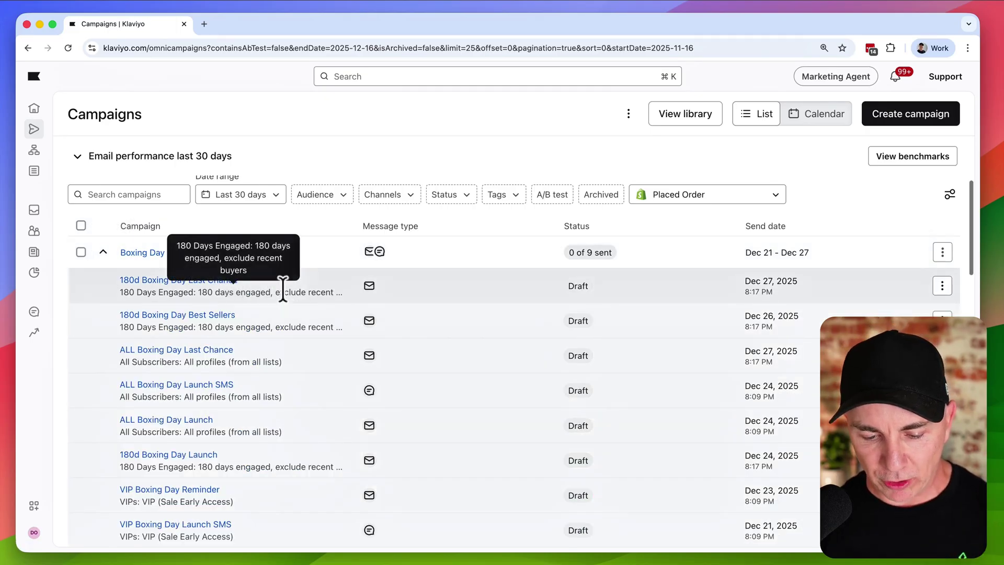
pyautogui.scroll(-3, 285, 293)
pyautogui.scroll(4, 284, 290)
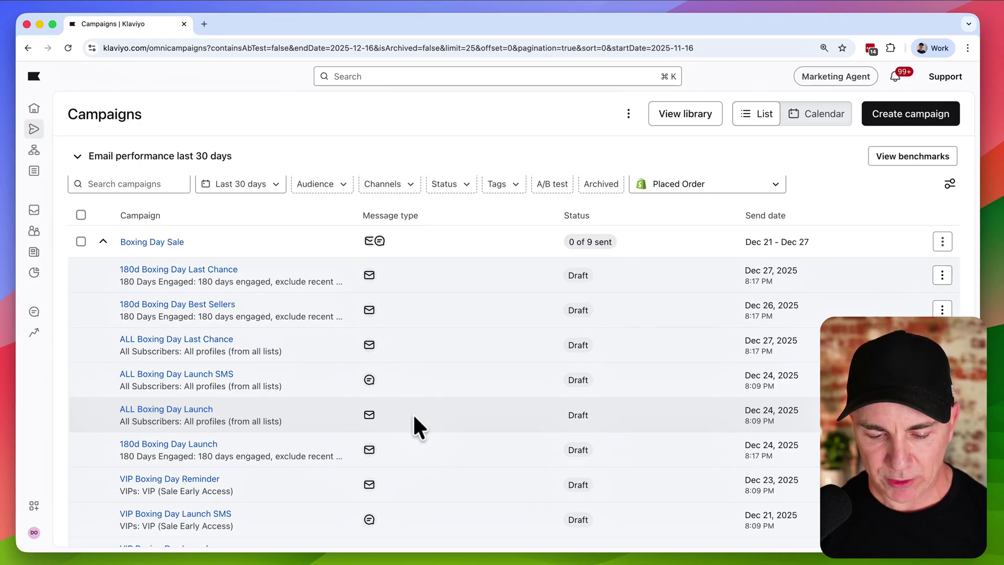
pyautogui.scroll(-2, 413, 413)
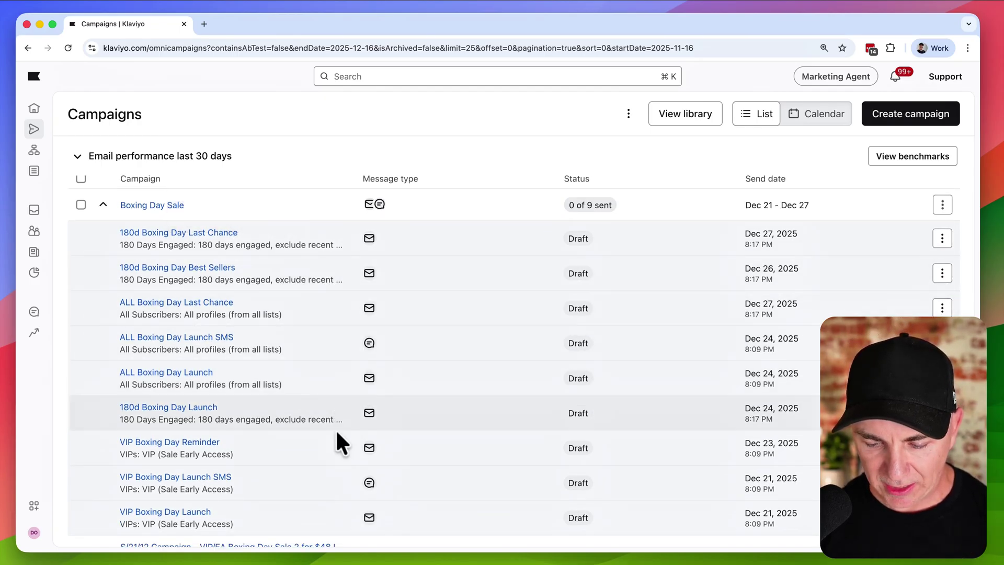
pyautogui.scroll(2, 339, 501)
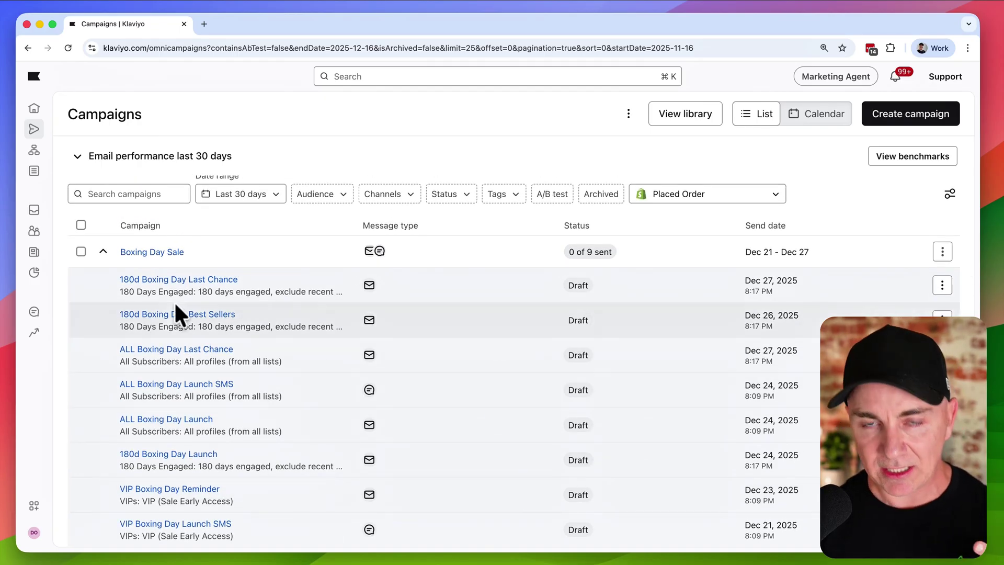
pyautogui.click(173, 252)
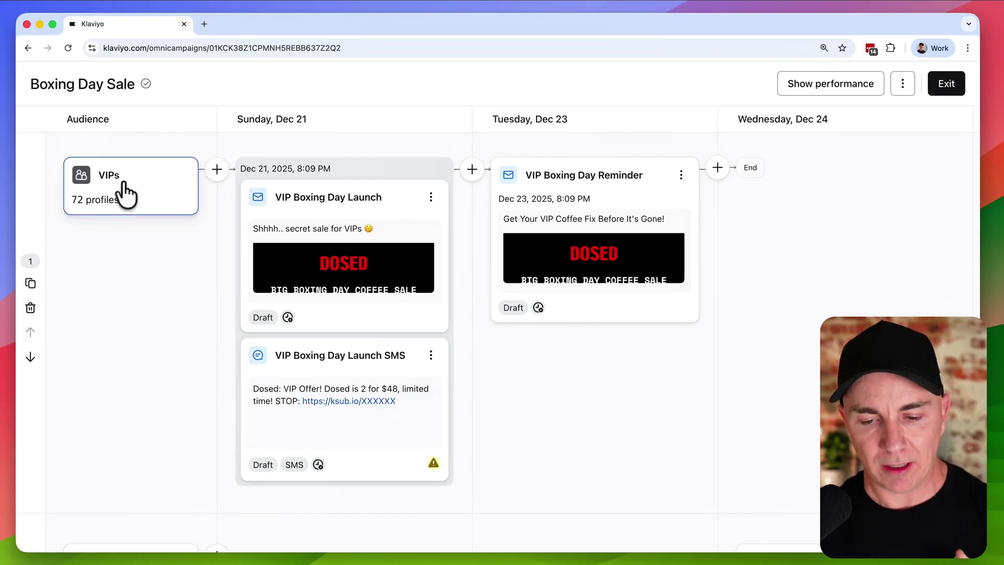
# Scroll the planner through the VIPs, 180 Days Engaged and All Subscribers rows and back to VIPs.
pyautogui.scroll(-5, 135, 256)
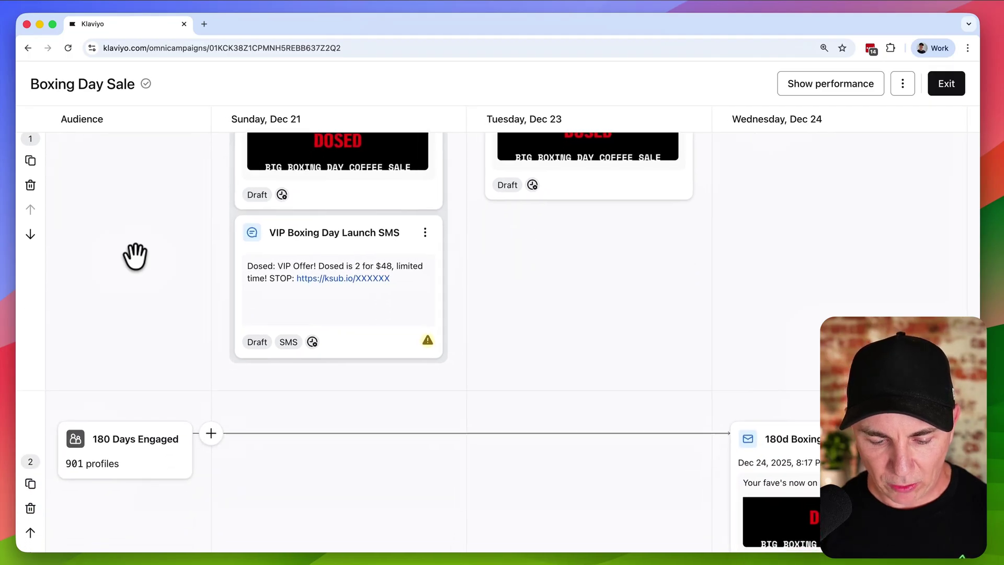
pyautogui.scroll(-2, 135, 256)
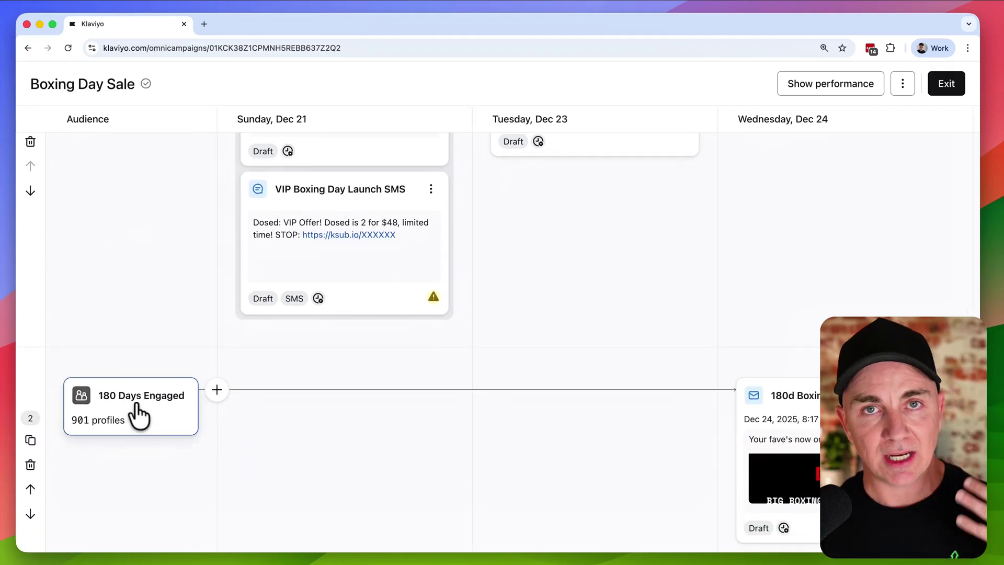
pyautogui.scroll(-7, 138, 417)
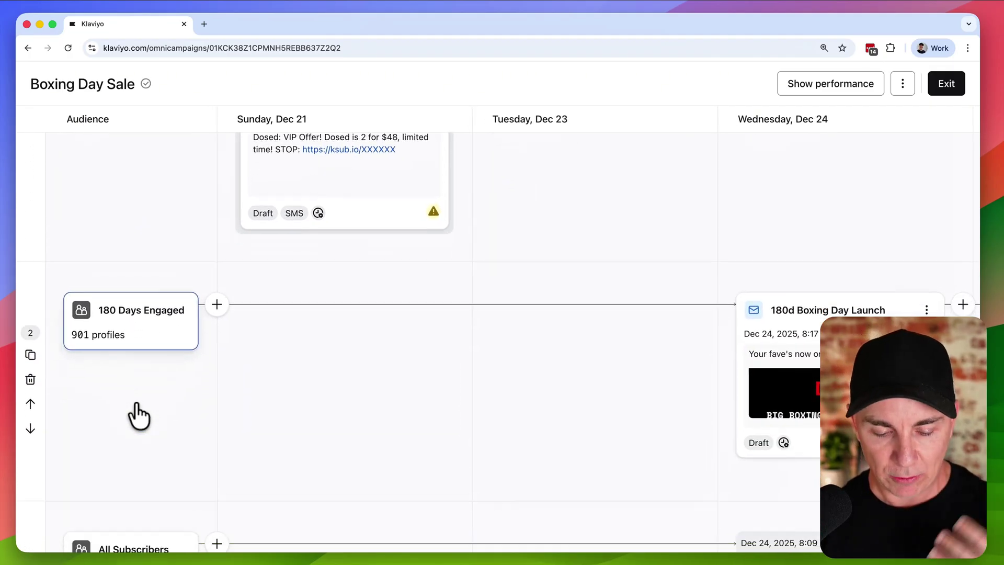
pyautogui.scroll(-2, 138, 416)
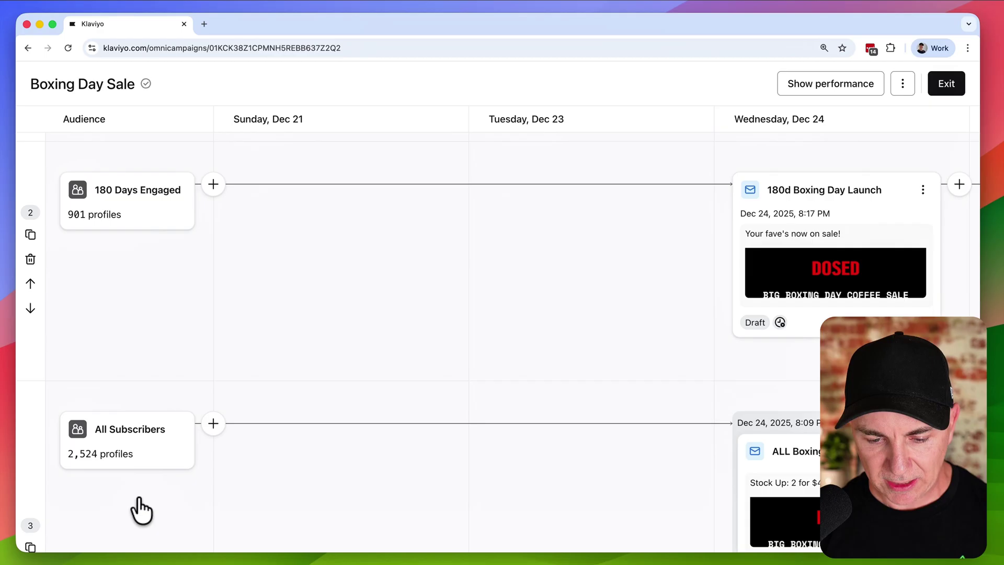
pyautogui.scroll(15, 138, 400)
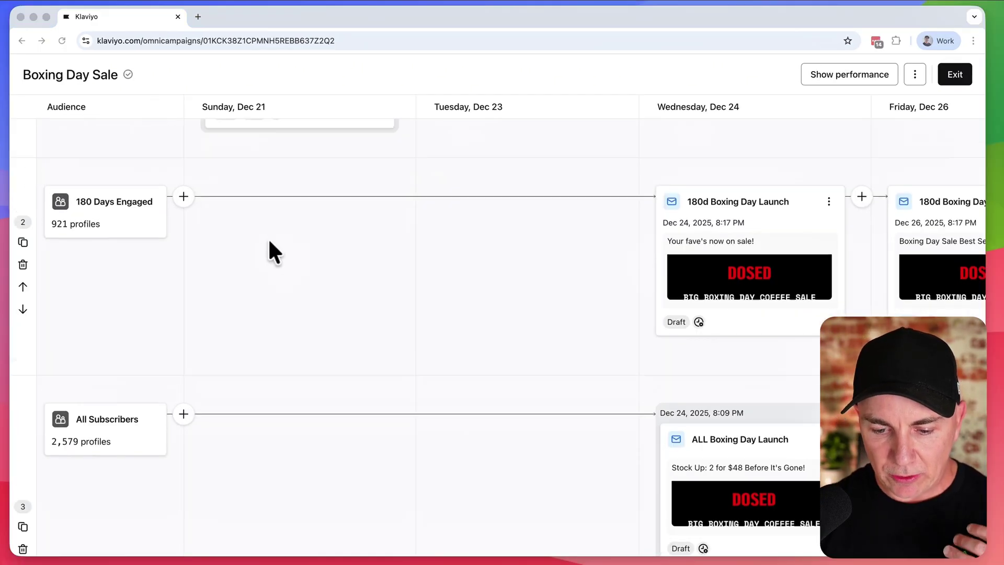
pyautogui.scroll(13, 268, 237)
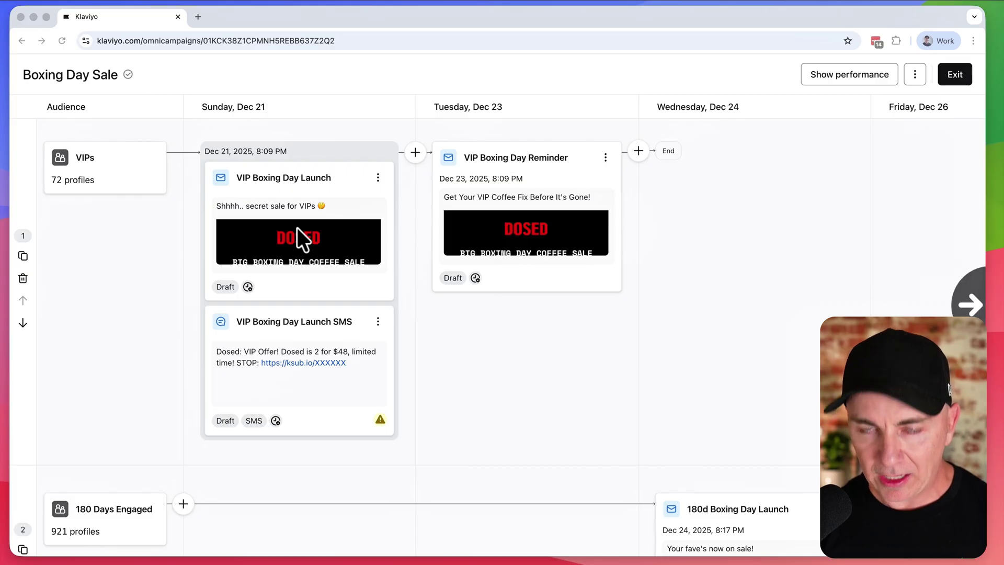
pyautogui.click(190, 230)
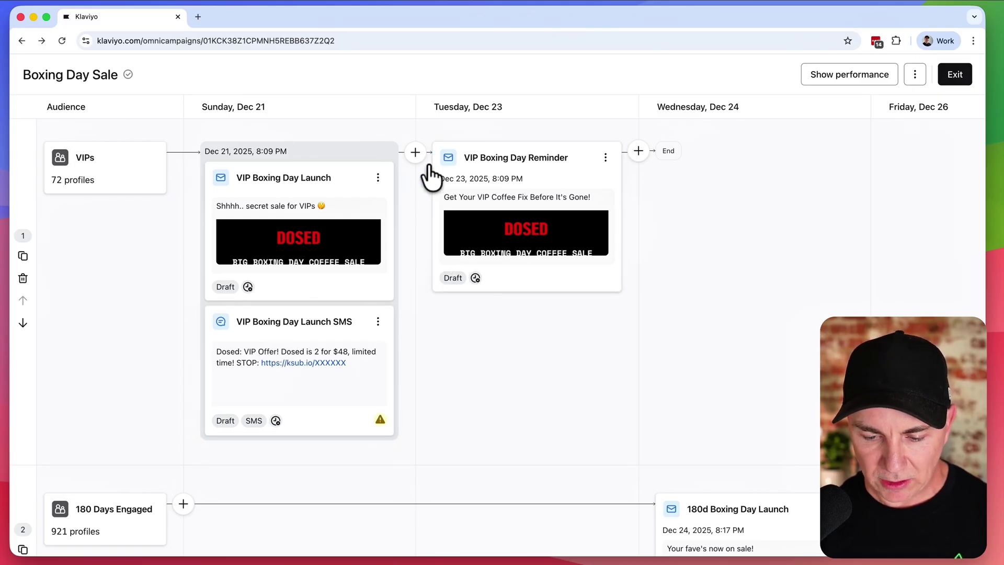
pyautogui.click(416, 153)
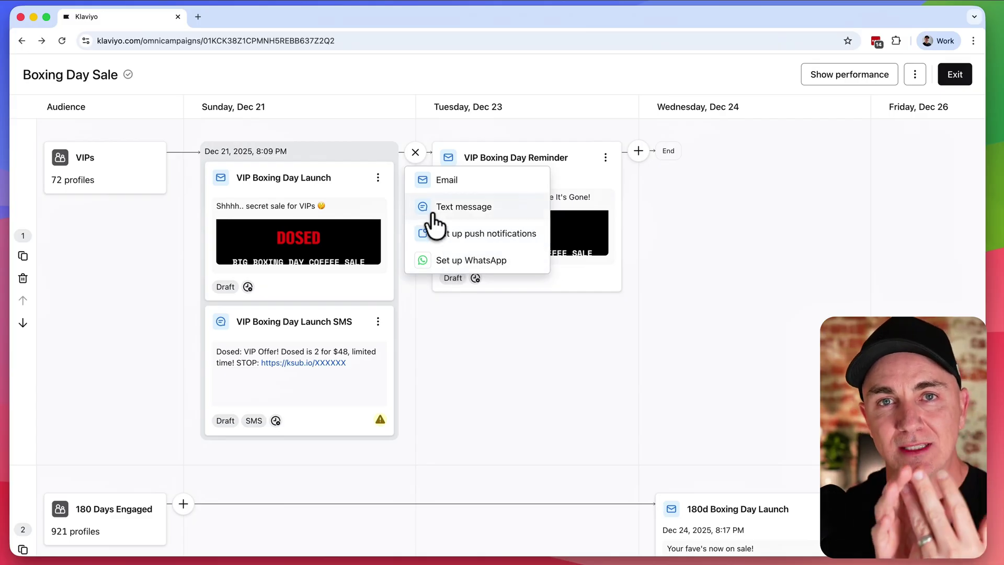
pyautogui.click(427, 76)
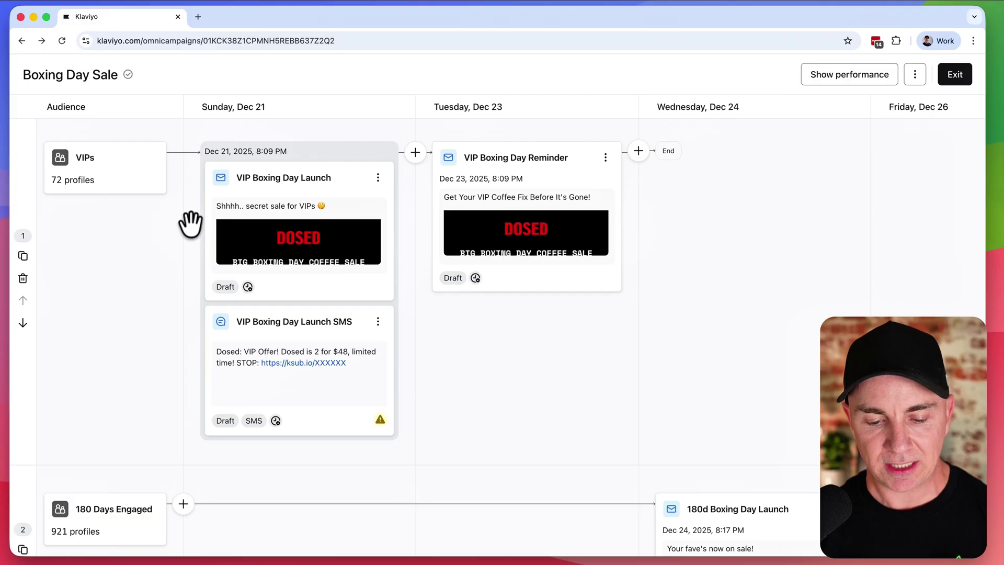
pyautogui.scroll(-10, 192, 223)
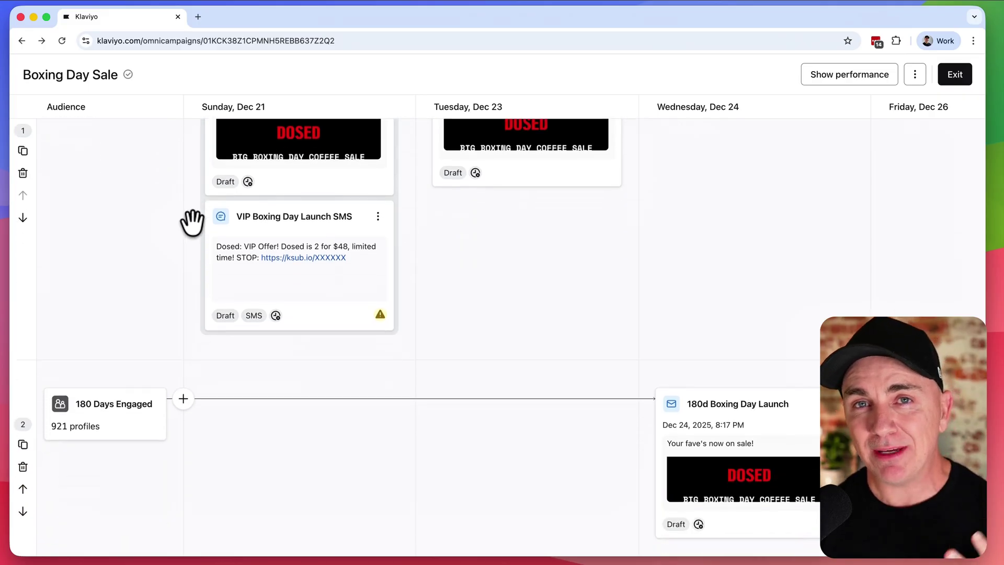
pyautogui.scroll(-3, 192, 222)
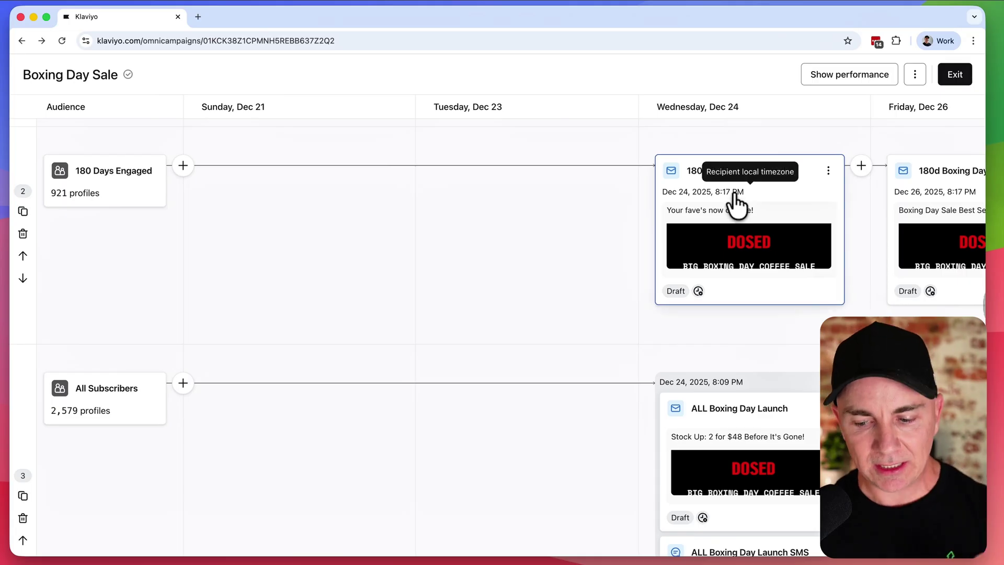
pyautogui.moveTo(736, 204); pyautogui.dragTo(390, 212)
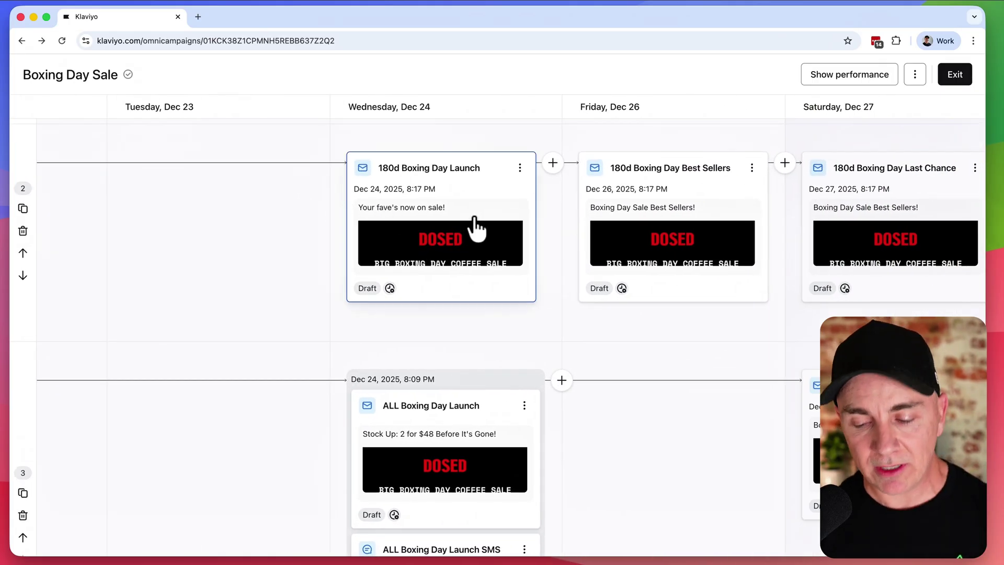
pyautogui.moveTo(560, 228); pyautogui.dragTo(430, 222)
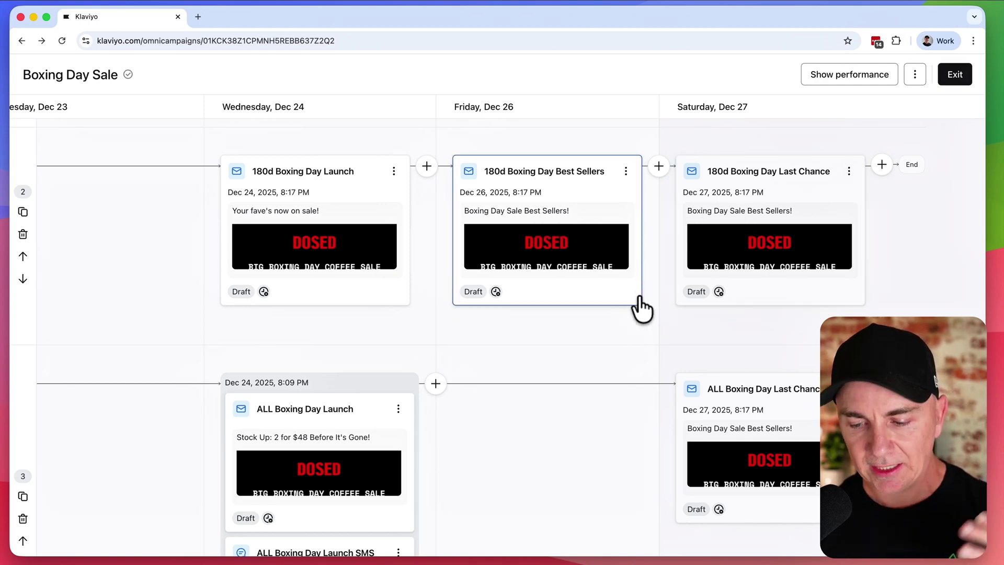
pyautogui.moveTo(642, 309); pyautogui.dragTo(662, 329)
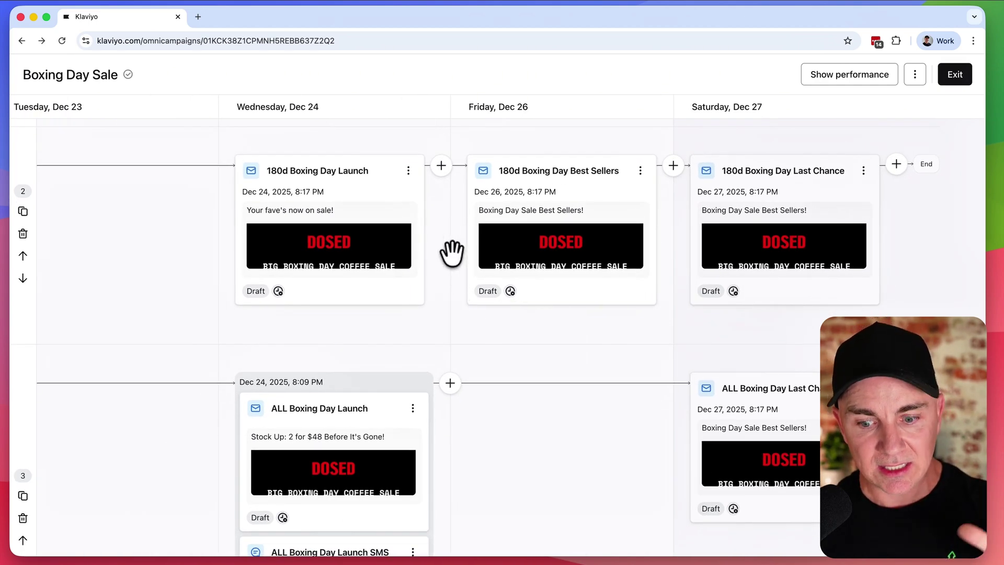
pyautogui.scroll(-3, 451, 253)
pyautogui.scroll(2, 451, 253)
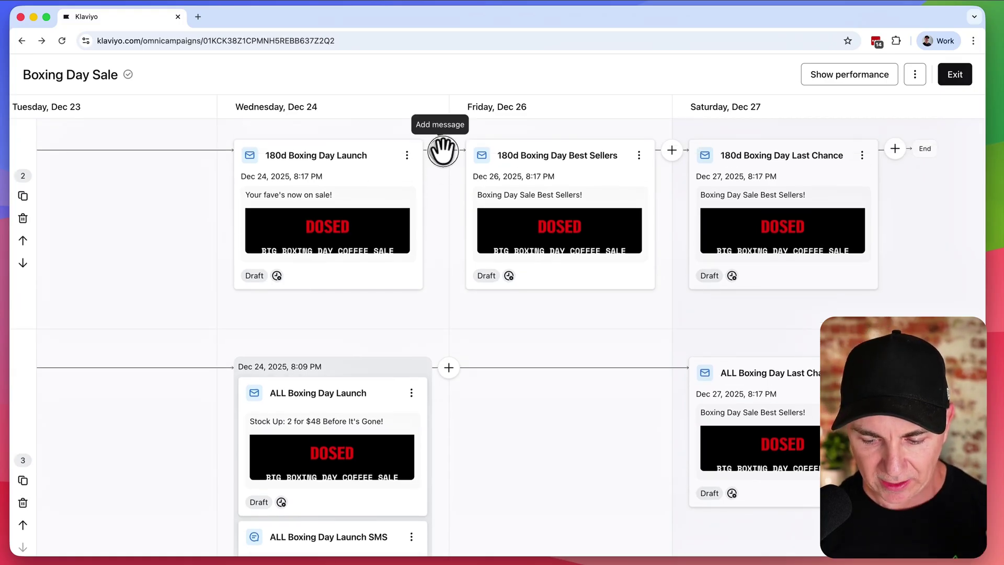
pyautogui.click(440, 150)
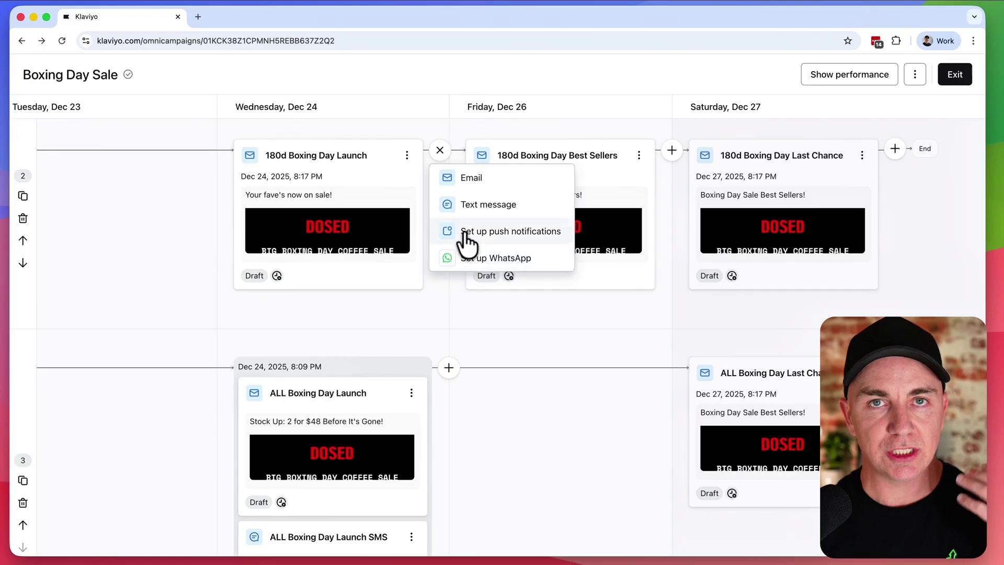
pyautogui.click(518, 316)
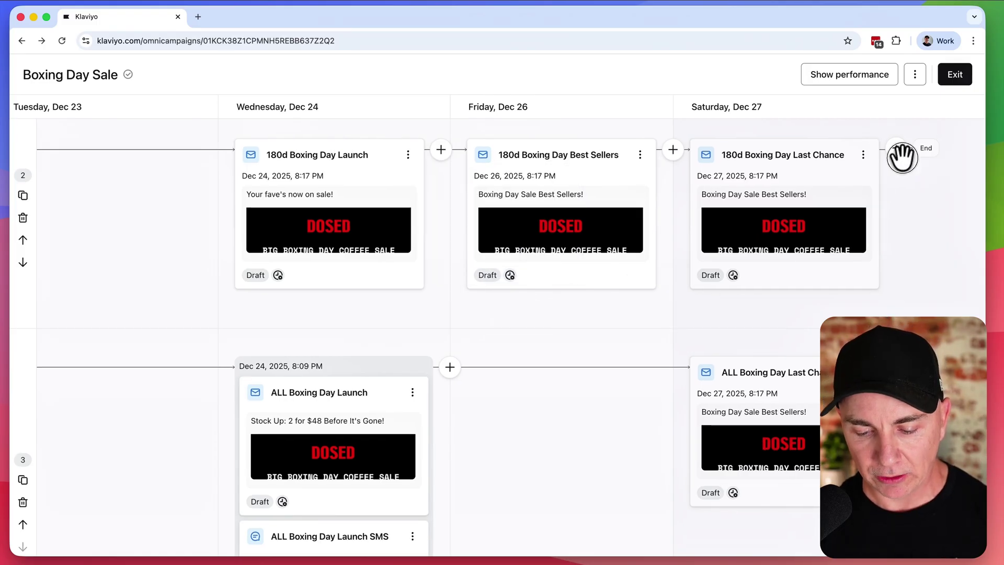
pyautogui.click(895, 148)
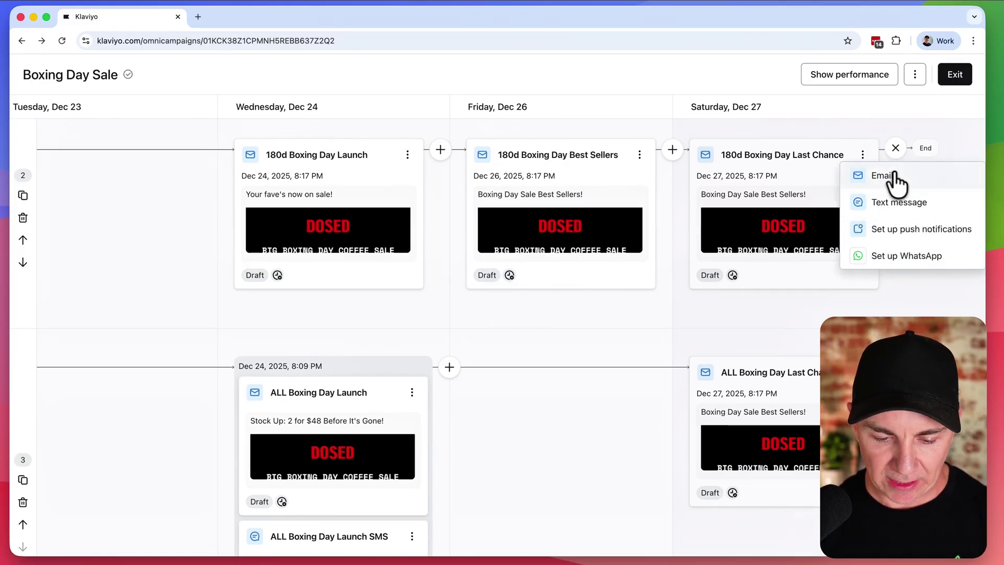
pyautogui.click(650, 352)
pyautogui.moveTo(301, 307); pyautogui.dragTo(605, 242)
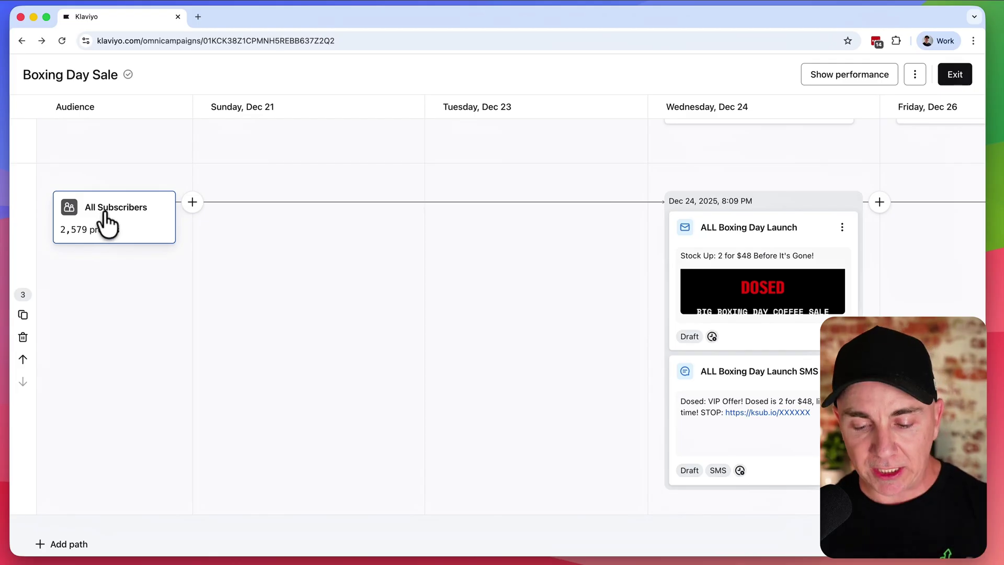
pyautogui.moveTo(515, 280); pyautogui.dragTo(242, 289)
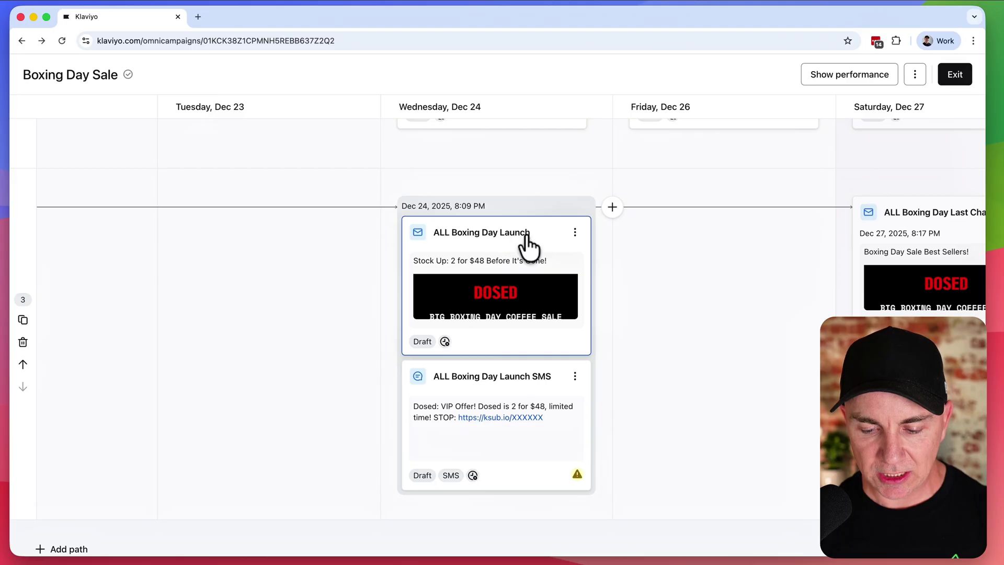
pyautogui.moveTo(602, 330); pyautogui.dragTo(468, 249)
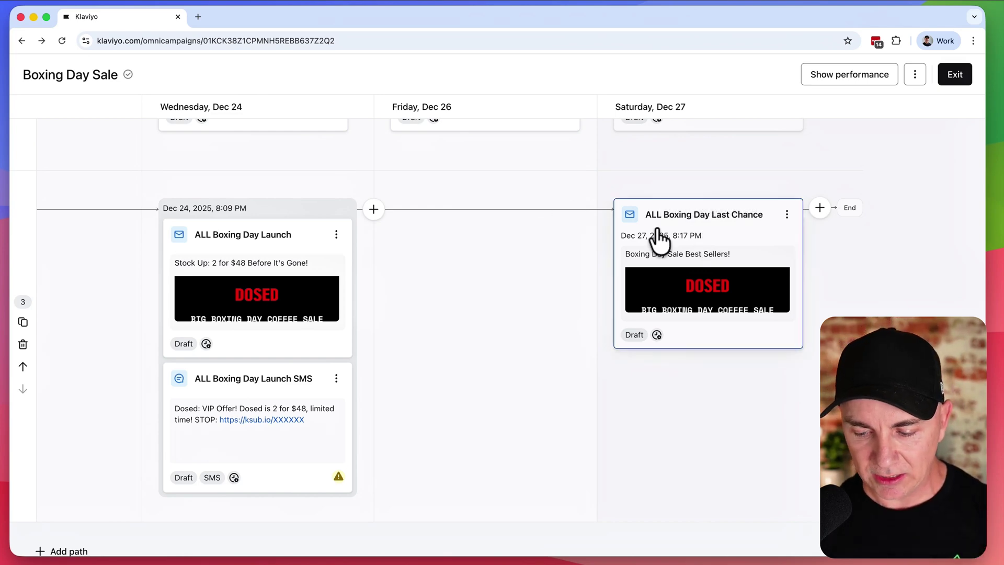
pyautogui.click(820, 208)
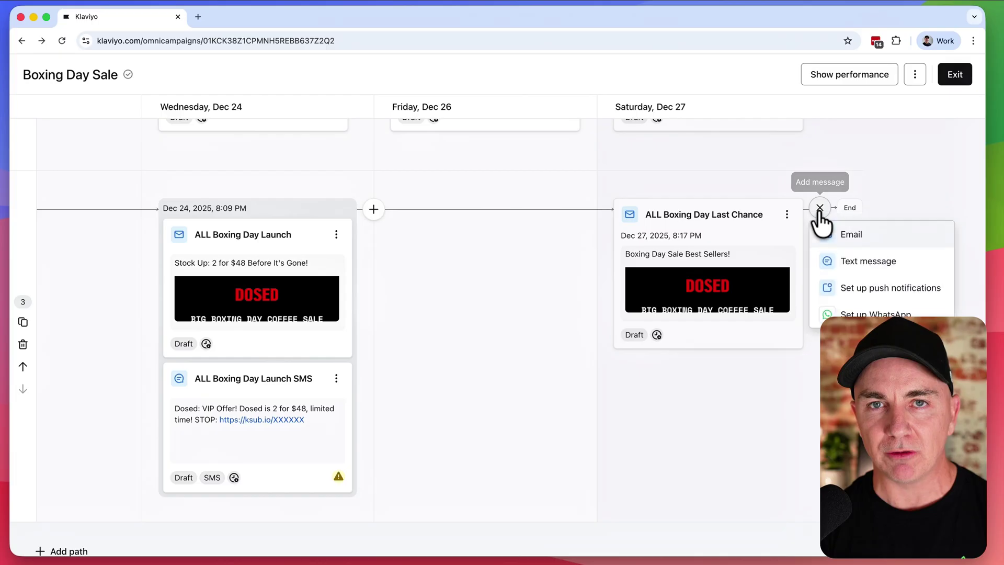
pyautogui.click(507, 255)
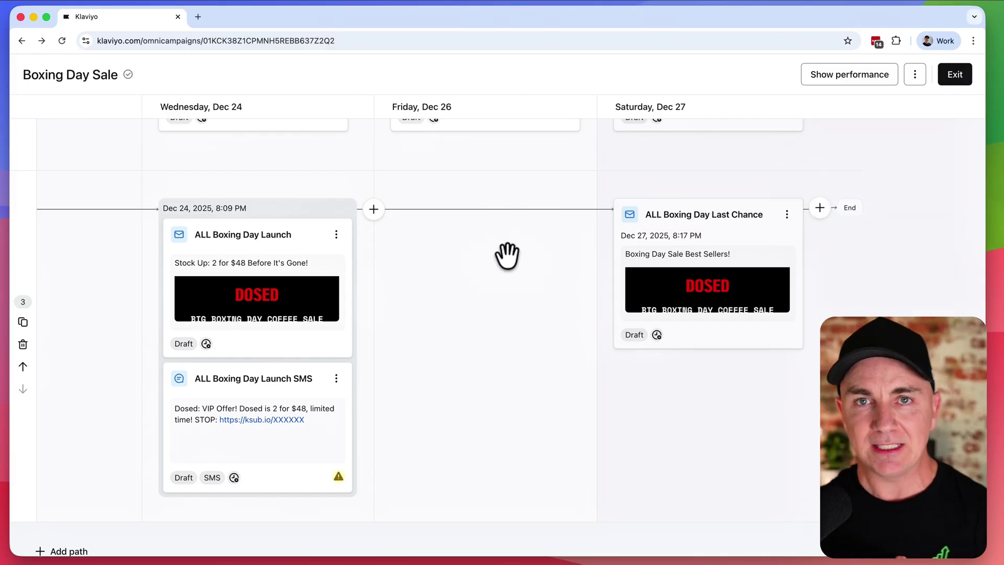
pyautogui.press('super+minus')
pyautogui.press('super+minus')
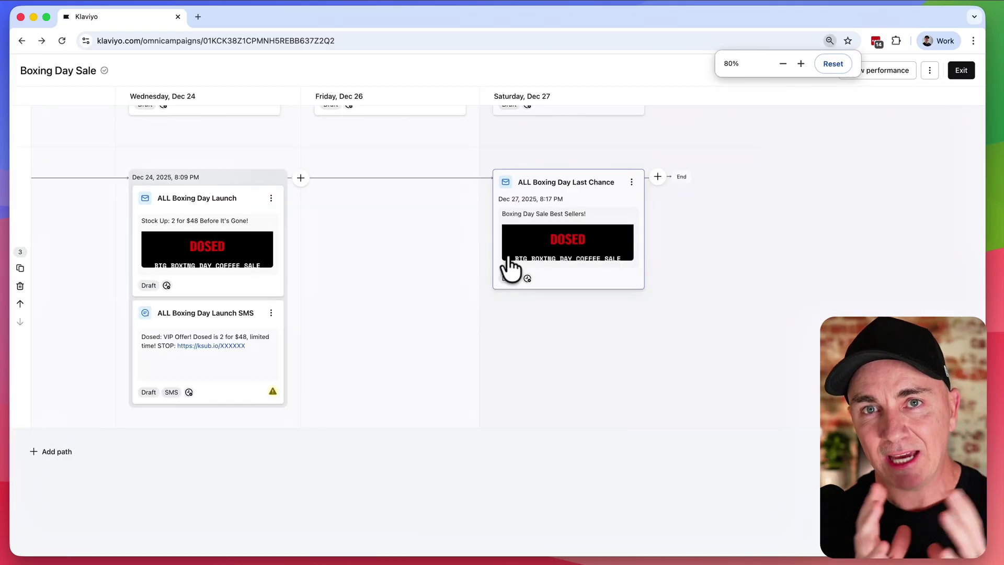
pyautogui.moveTo(399, 242); pyautogui.dragTo(683, 334)
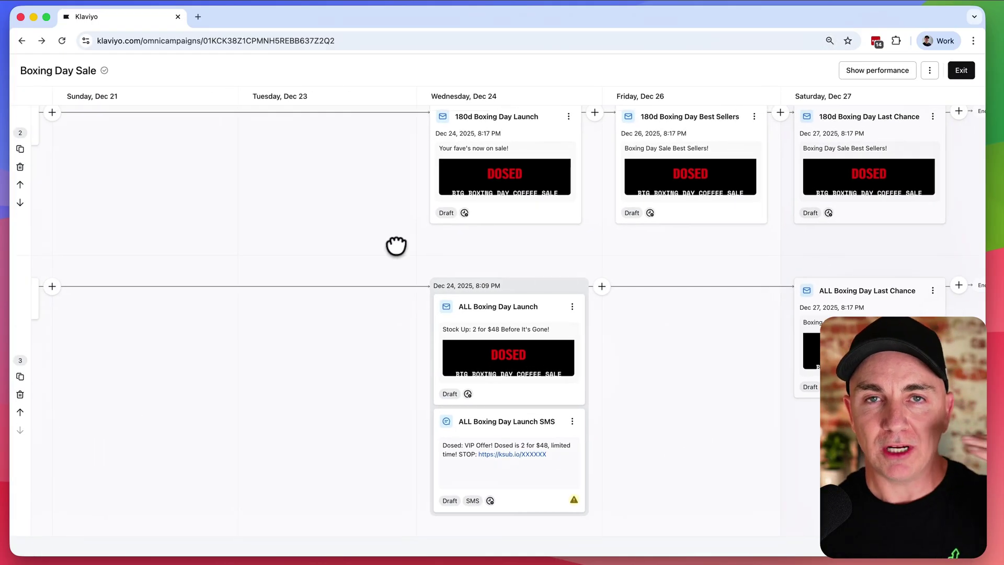
pyautogui.moveTo(397, 244); pyautogui.dragTo(386, 333)
pyautogui.moveTo(338, 298); pyautogui.dragTo(368, 376)
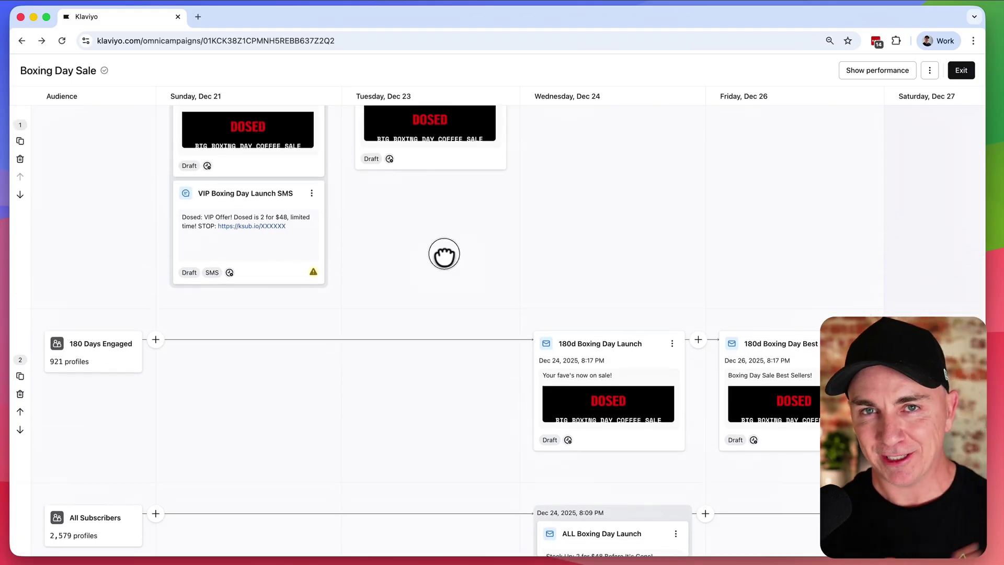
pyautogui.moveTo(444, 254); pyautogui.dragTo(442, 352)
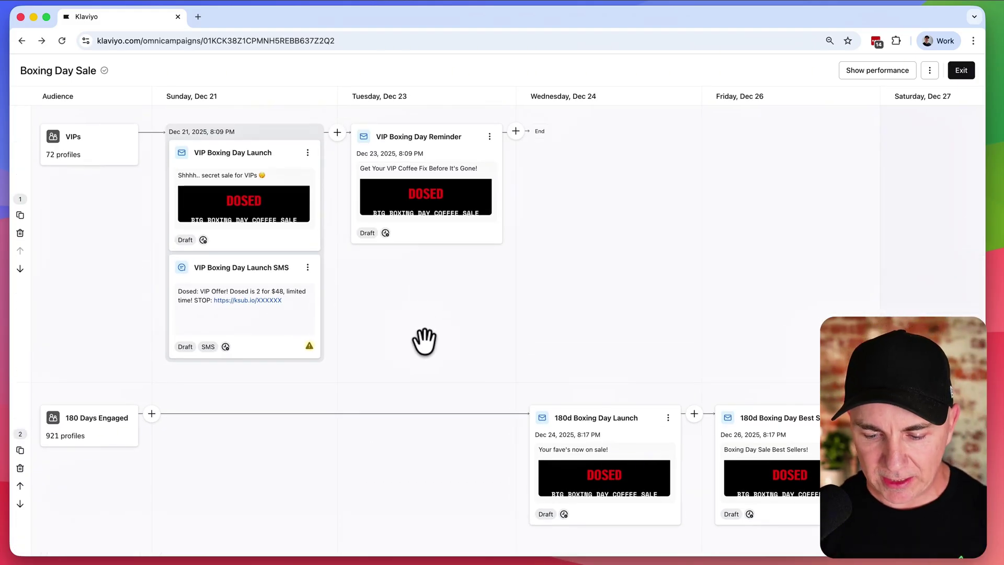
# Clone the VIP Boxing Day Launch email, choosing 180 Days Engaged as the destination audience series.
pyautogui.click(309, 154)
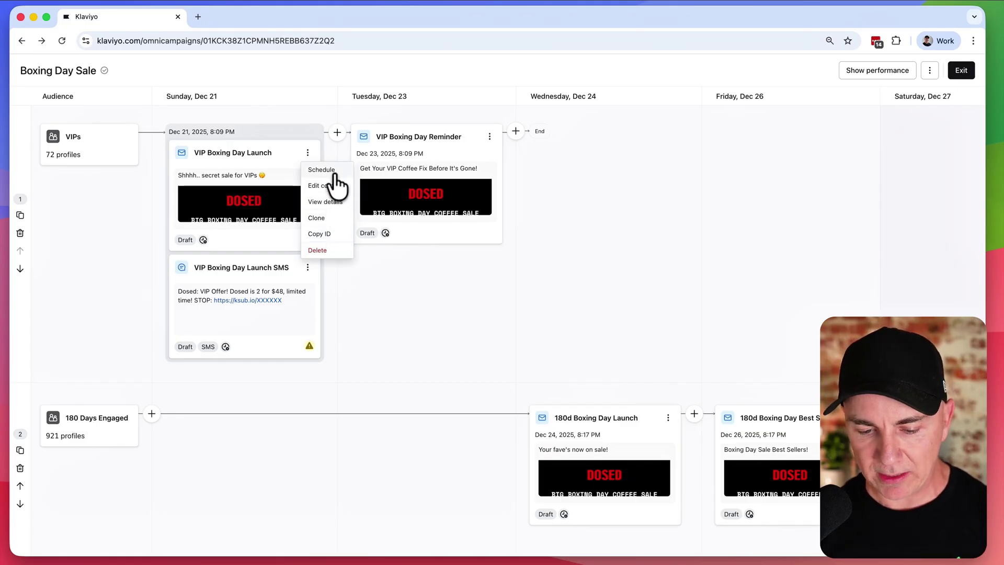
pyautogui.click(317, 217)
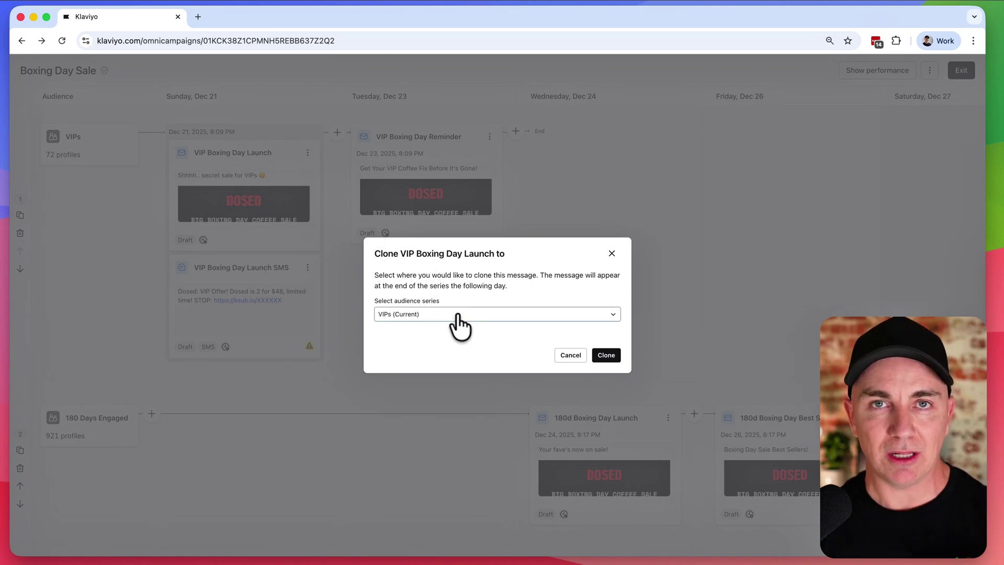
pyautogui.click(570, 358)
pyautogui.click(308, 155)
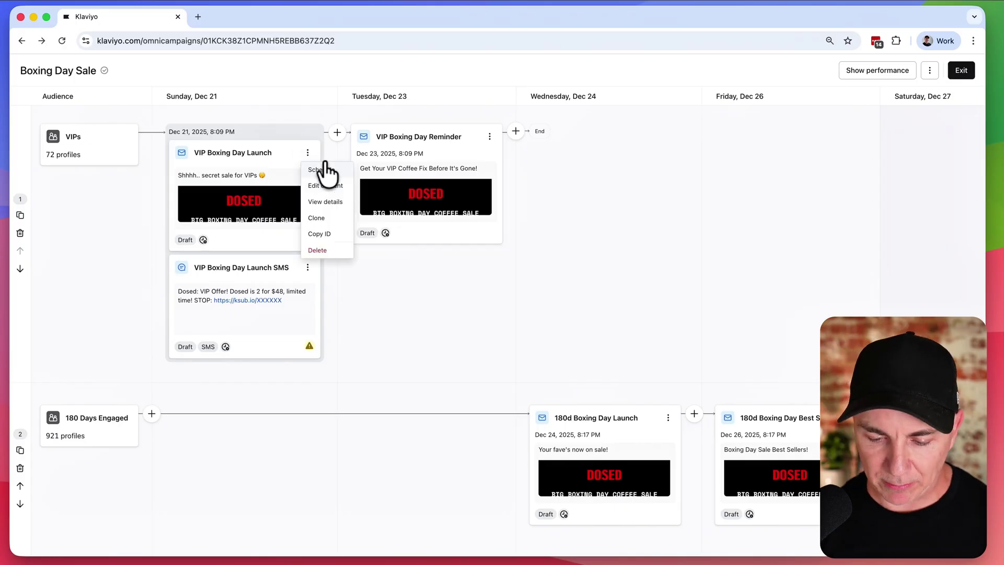
pyautogui.click(321, 220)
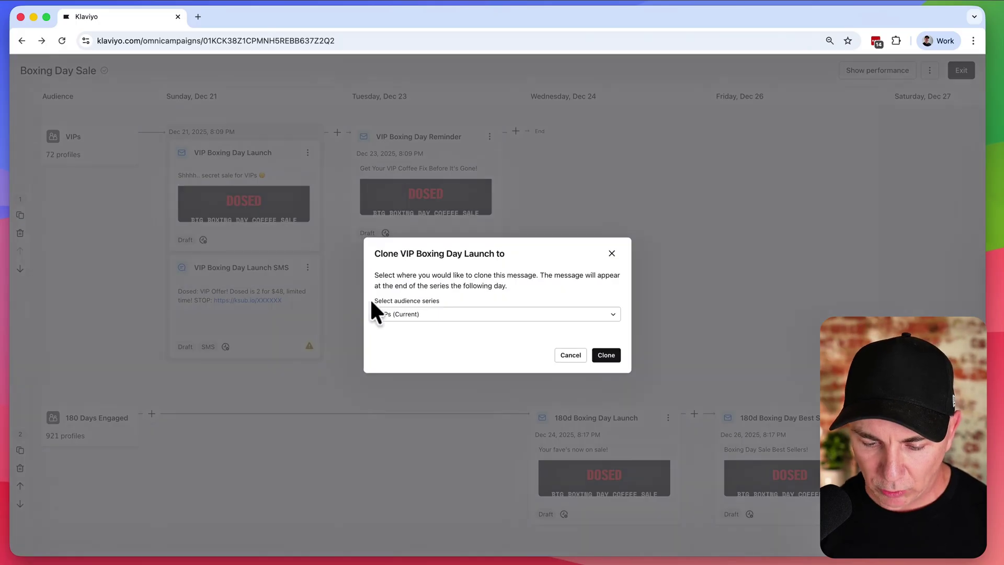
pyautogui.click(414, 317)
pyautogui.click(431, 348)
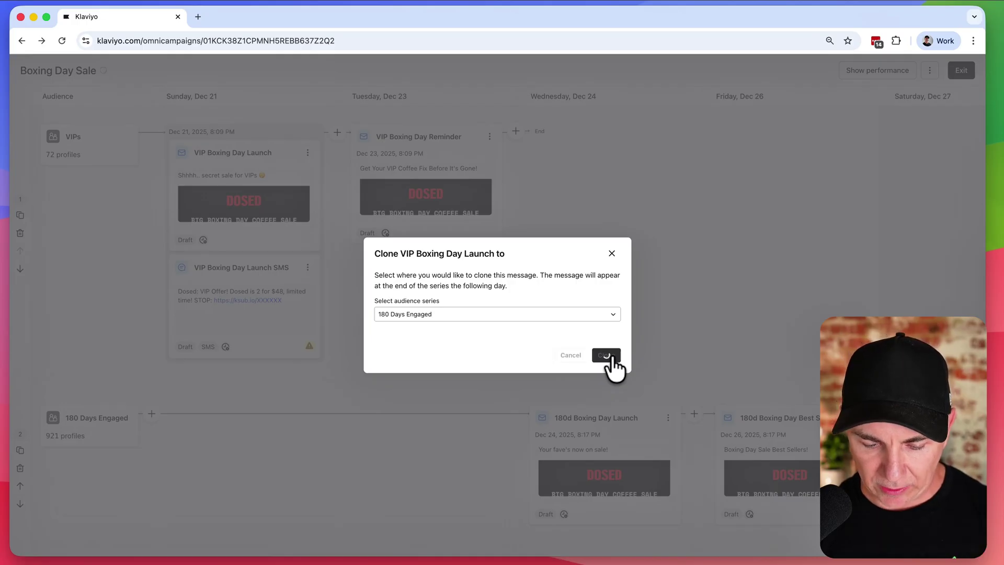
pyautogui.scroll(-2, 291, 385)
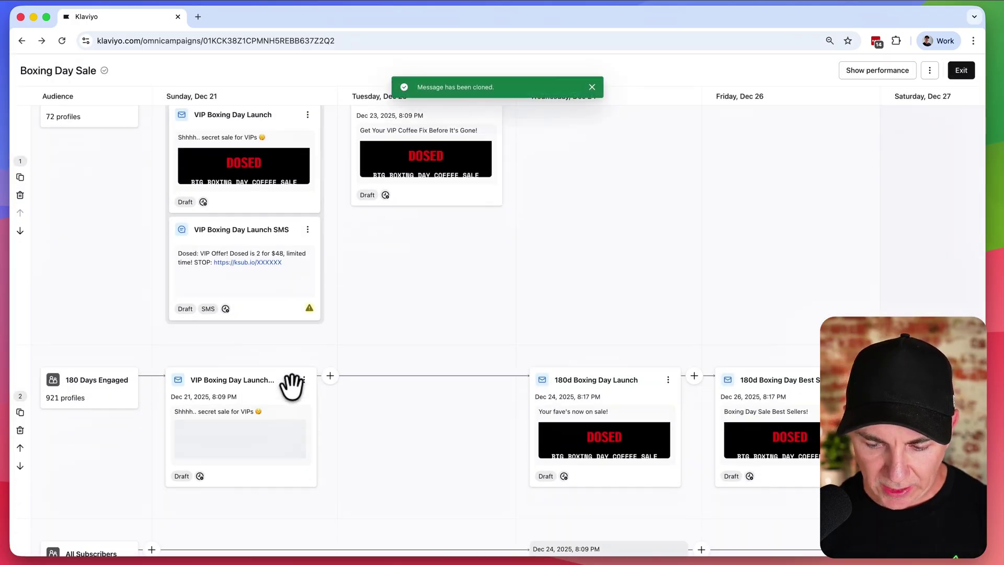
# Open Edit content on the cloned VIP Boxing Day Launch email under 180 Days Engaged.
pyautogui.scroll(-1, 292, 386)
pyautogui.click(304, 358)
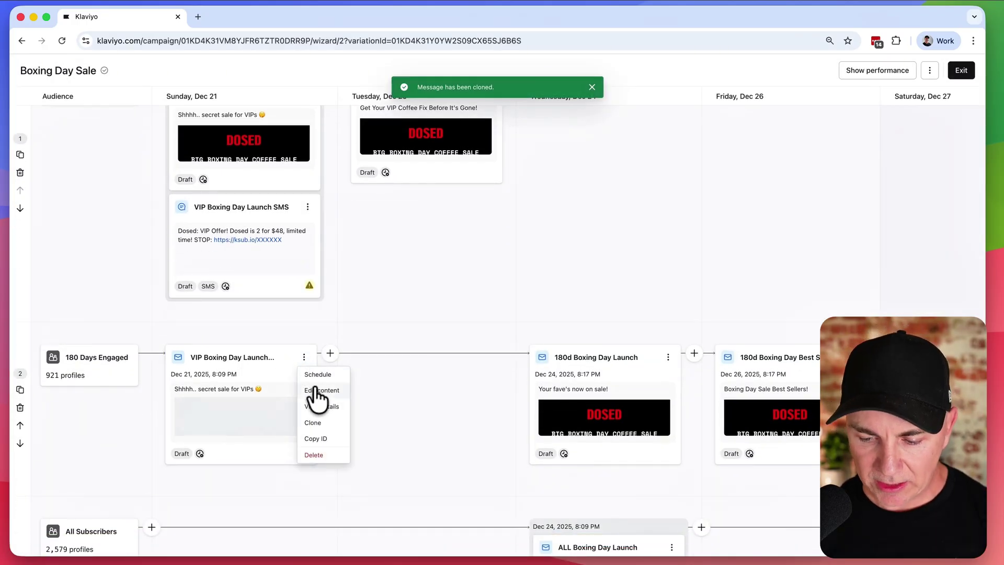
pyautogui.click(314, 391)
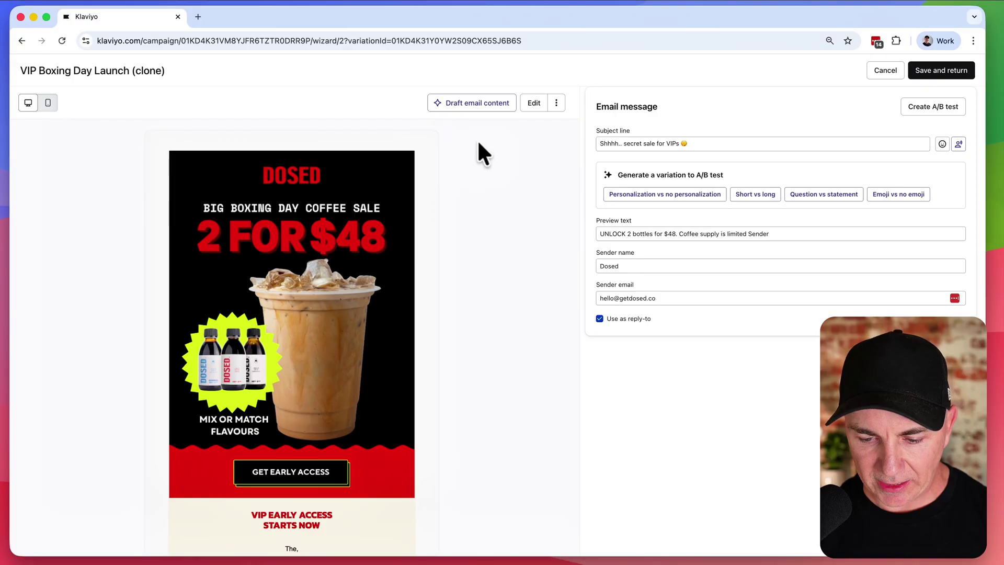
pyautogui.click(533, 104)
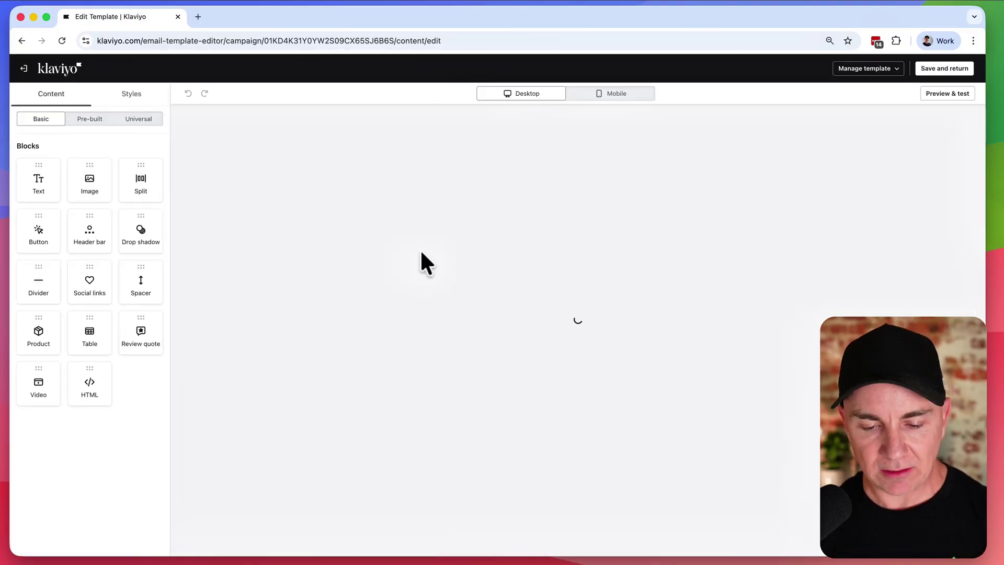
pyautogui.scroll(-5, 582, 308)
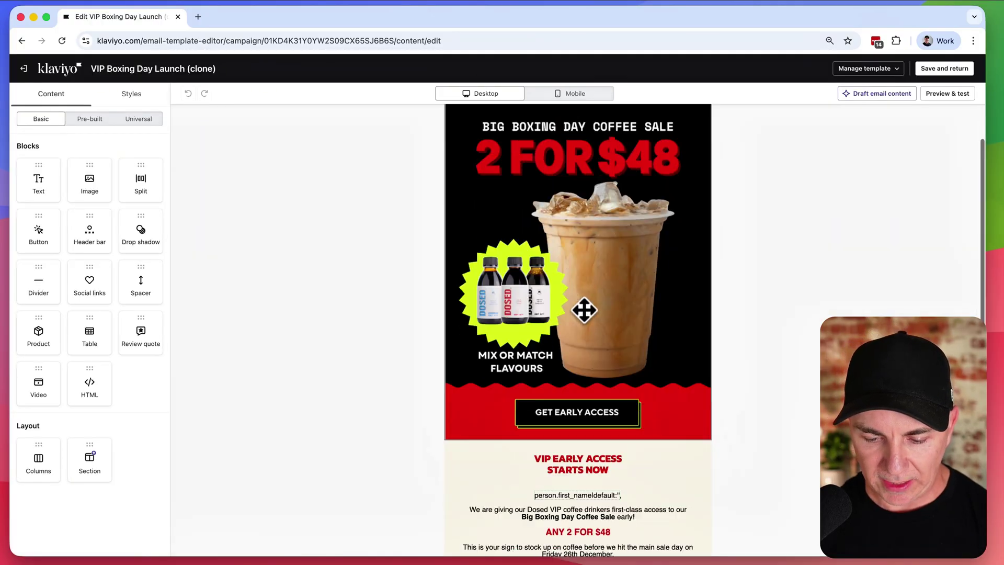
pyautogui.scroll(5, 567, 256)
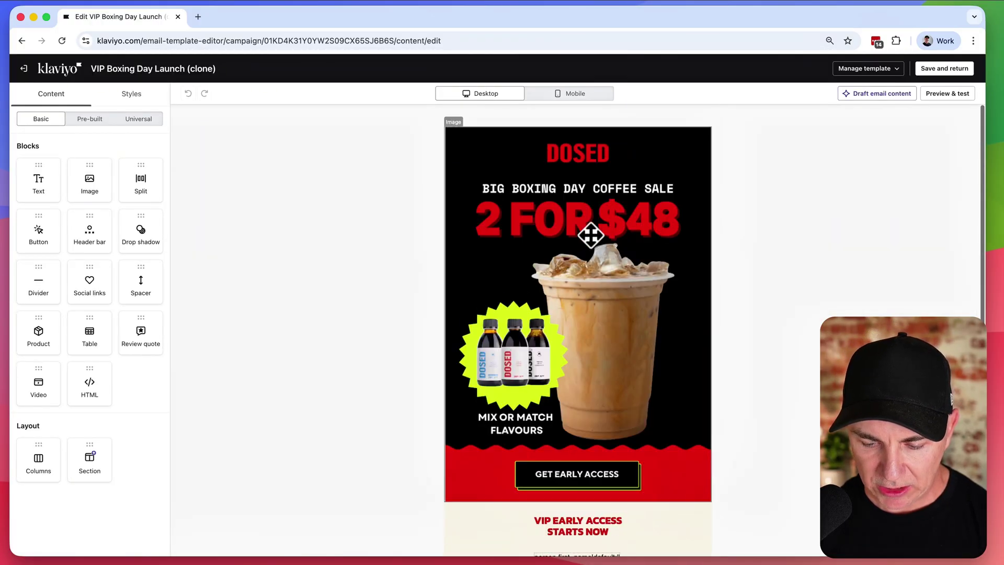
pyautogui.scroll(-5, 590, 238)
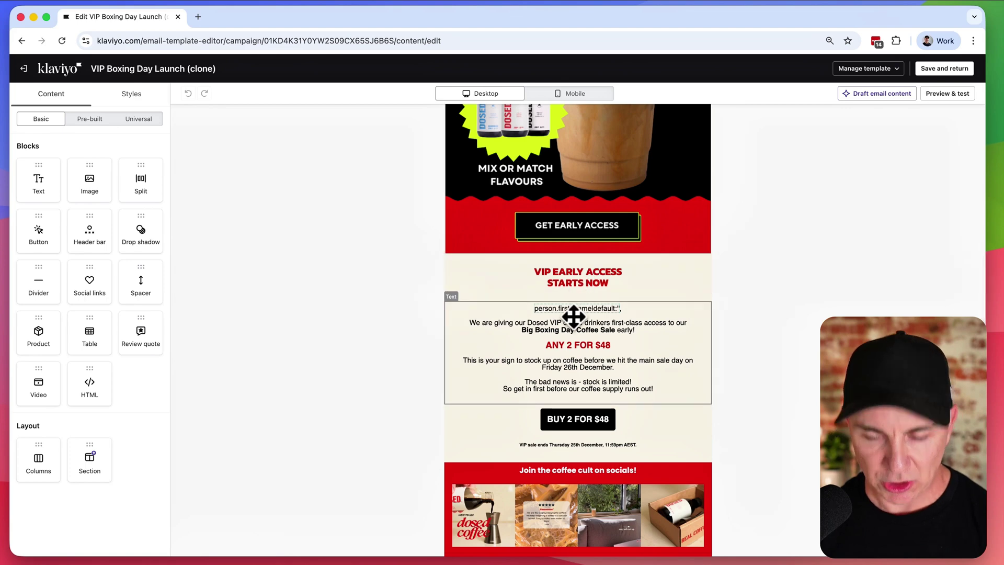
pyautogui.scroll(-1, 573, 316)
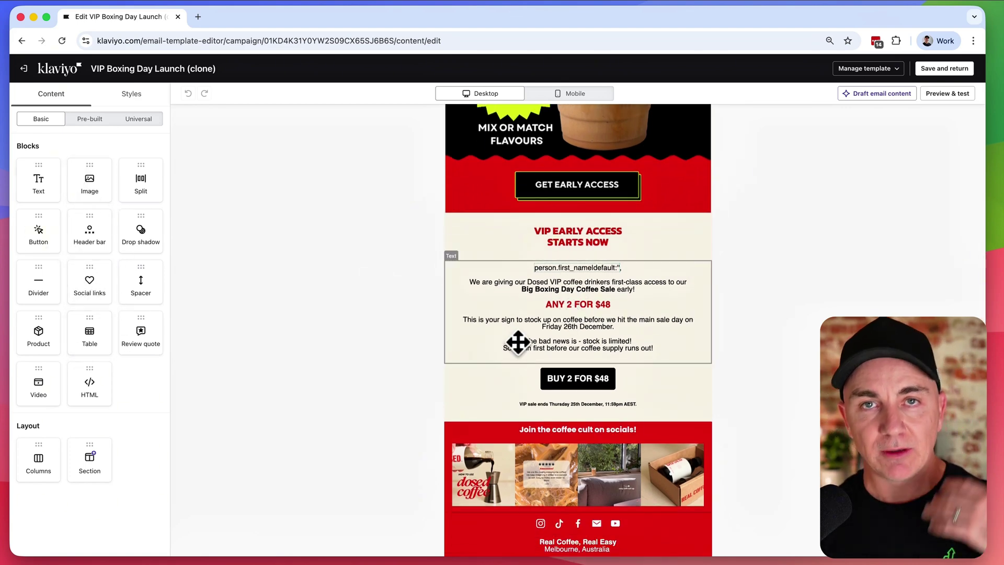
pyautogui.scroll(6, 518, 343)
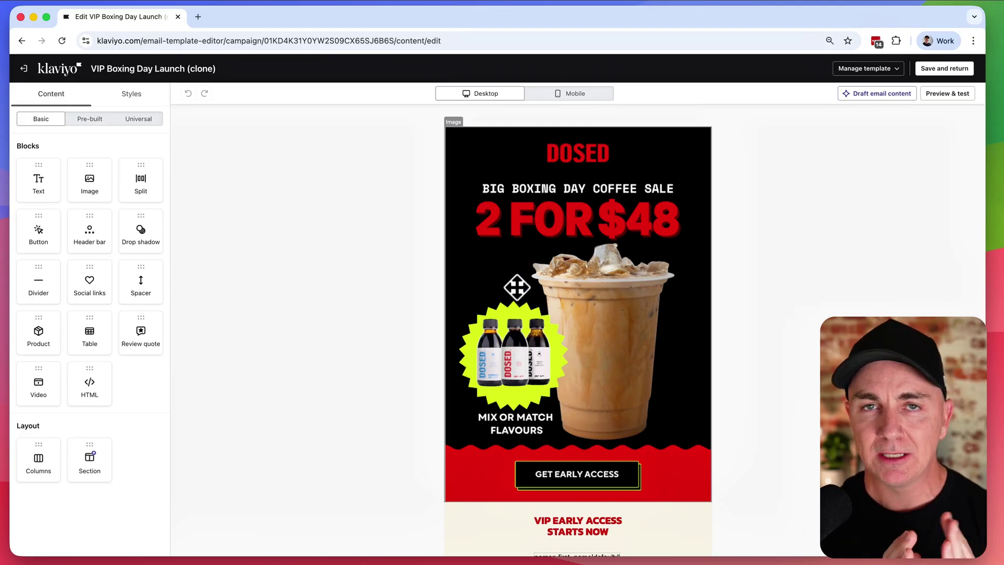
pyautogui.scroll(-4, 517, 288)
pyautogui.scroll(-4, 516, 288)
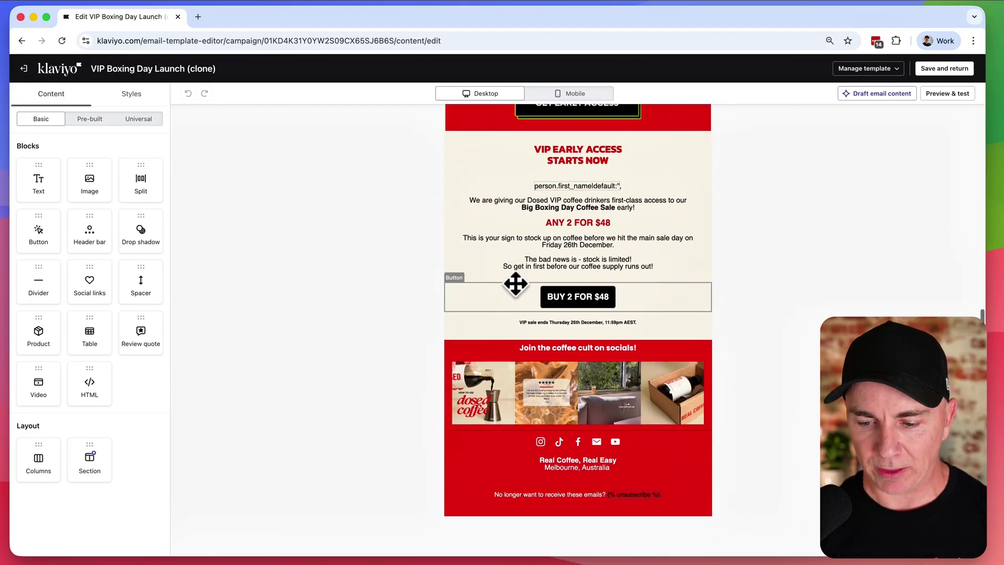
# Exit the clone's editor, save and return twice, and close its details panel.
pyautogui.click(23, 67)
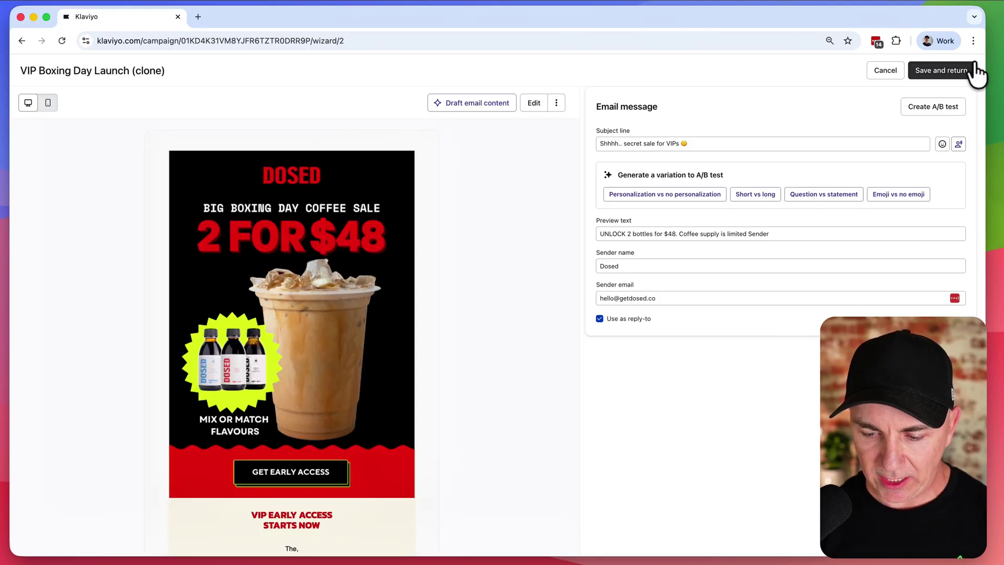
pyautogui.click(952, 72)
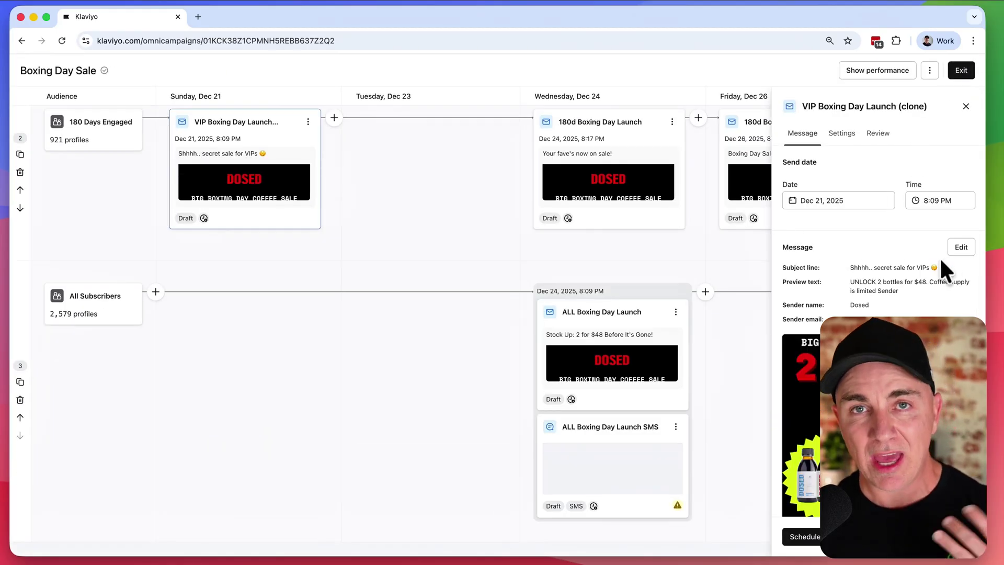
pyautogui.click(962, 247)
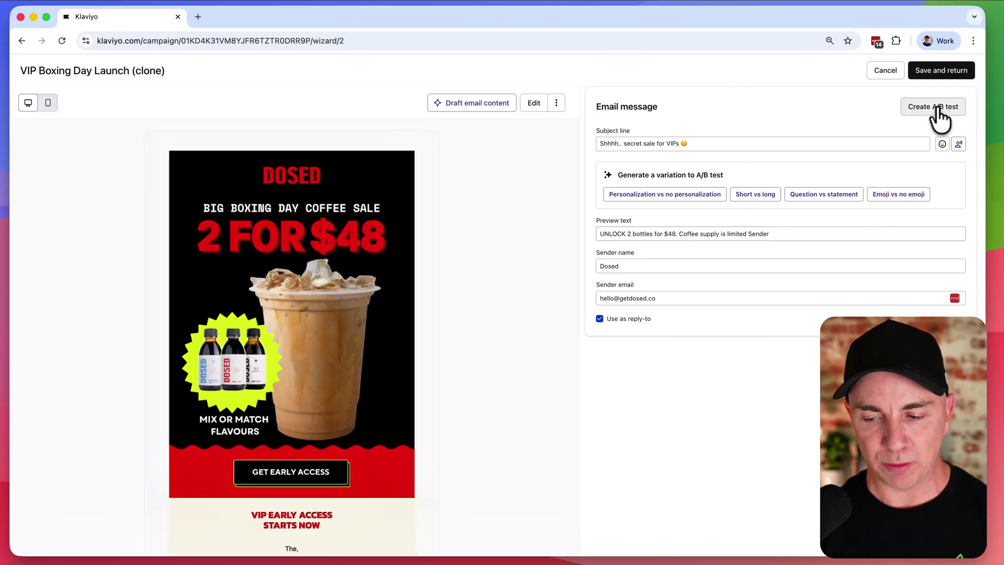
pyautogui.click(940, 72)
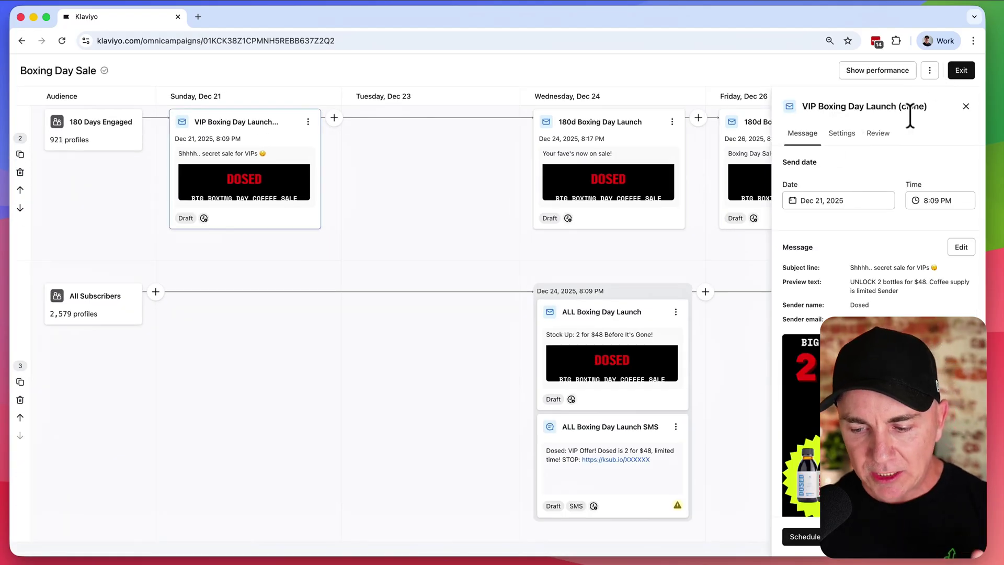
pyautogui.click(965, 107)
pyautogui.scroll(6, 442, 277)
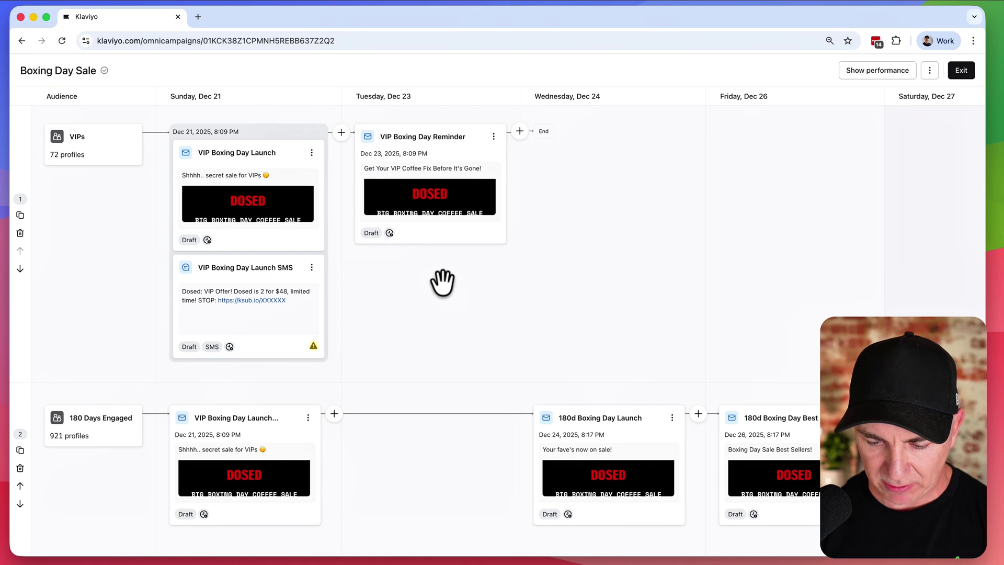
# Zoom the page out to 50% and turn on Show performance for the message cards.
pyautogui.press('super+minus')
pyautogui.press('super+minus')
pyautogui.press('super+minus')
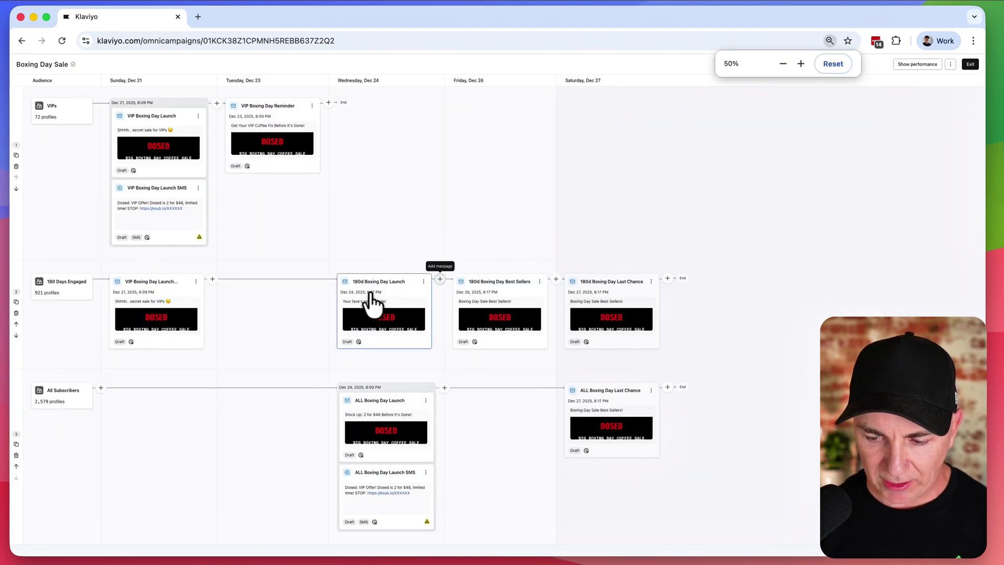
pyautogui.hscroll(1, 308, 316)
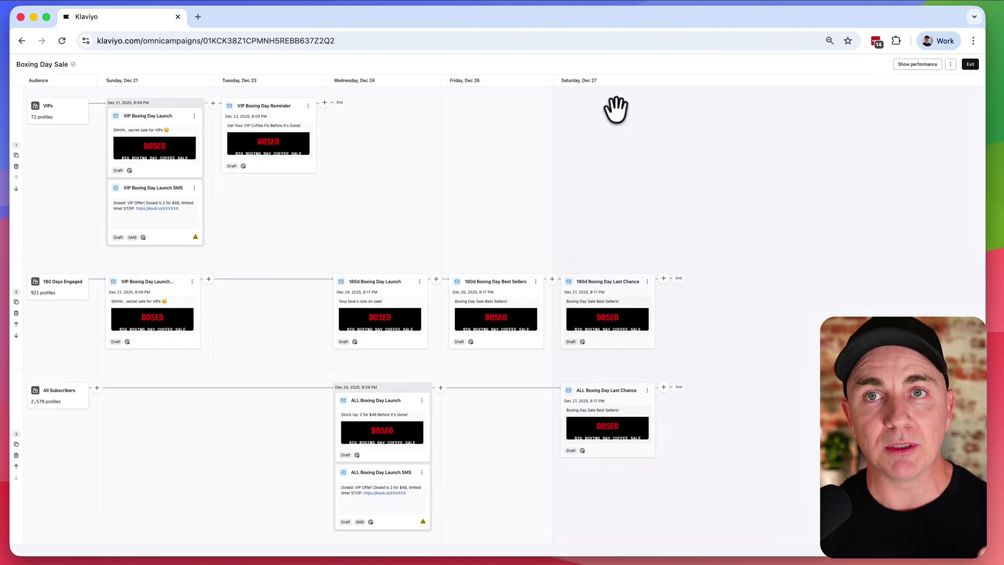
pyautogui.click(924, 65)
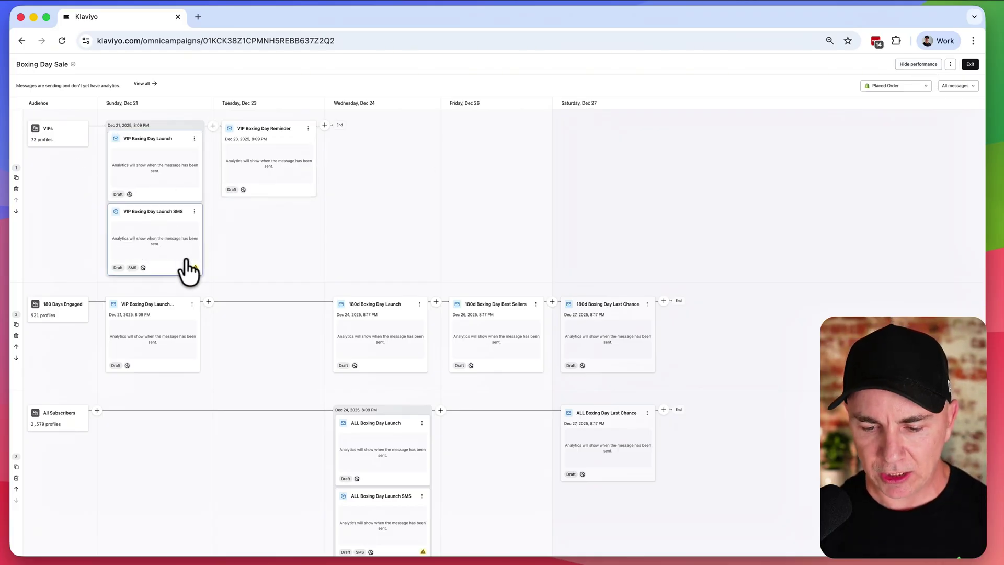
# Zoom to 80% and inspect the Placed Order conversion metric and All messages channel filter.
pyautogui.press('super+equal')
pyautogui.press('super+equal')
pyautogui.press('super+equal')
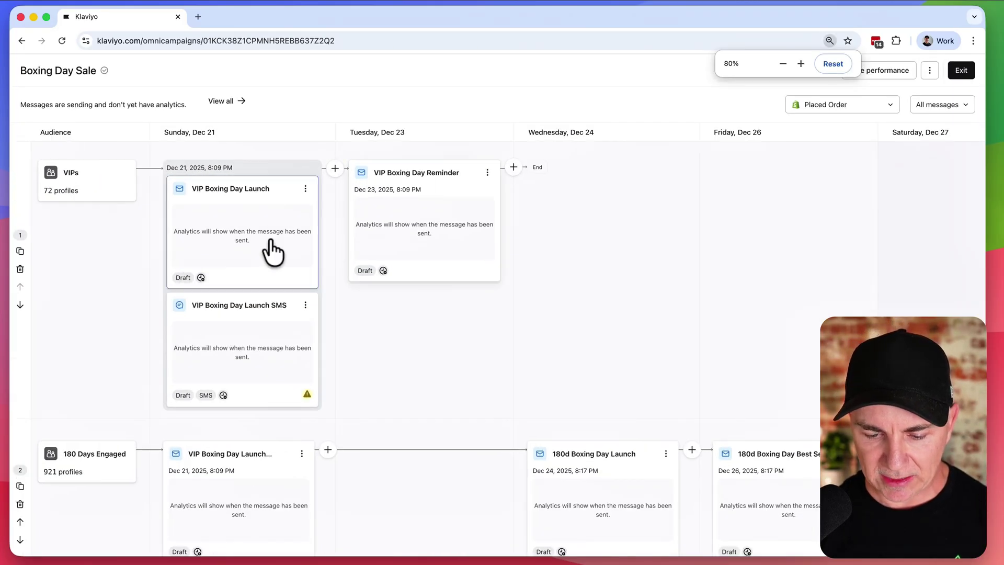
pyautogui.scroll(-4, 249, 334)
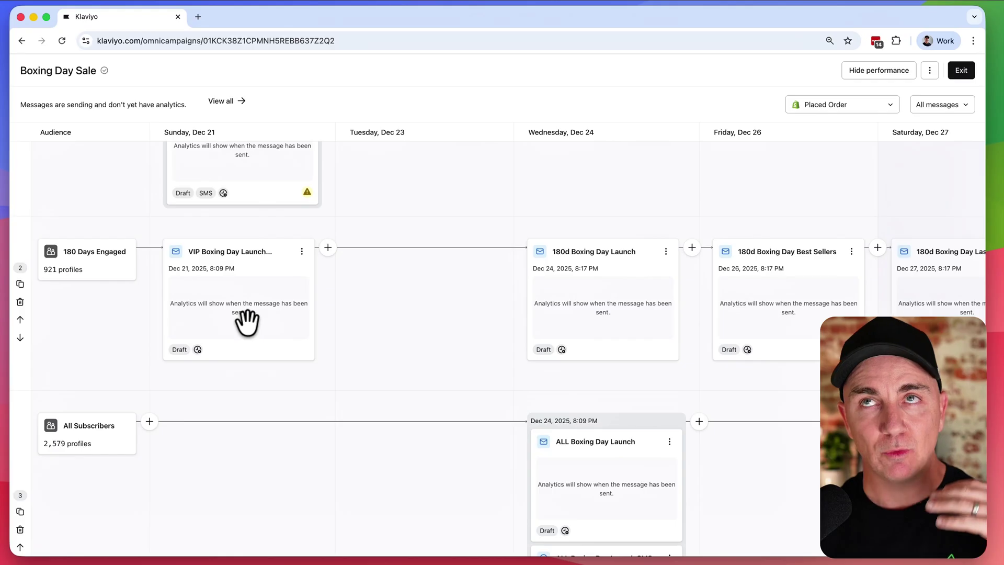
pyautogui.hscroll(5, 247, 322)
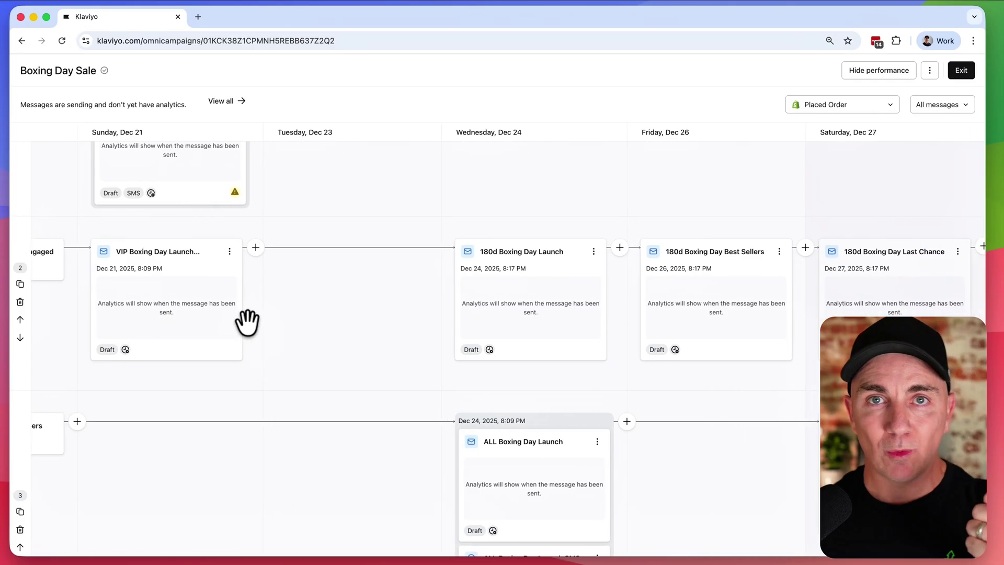
pyautogui.hscroll(1, 247, 323)
pyautogui.click(813, 109)
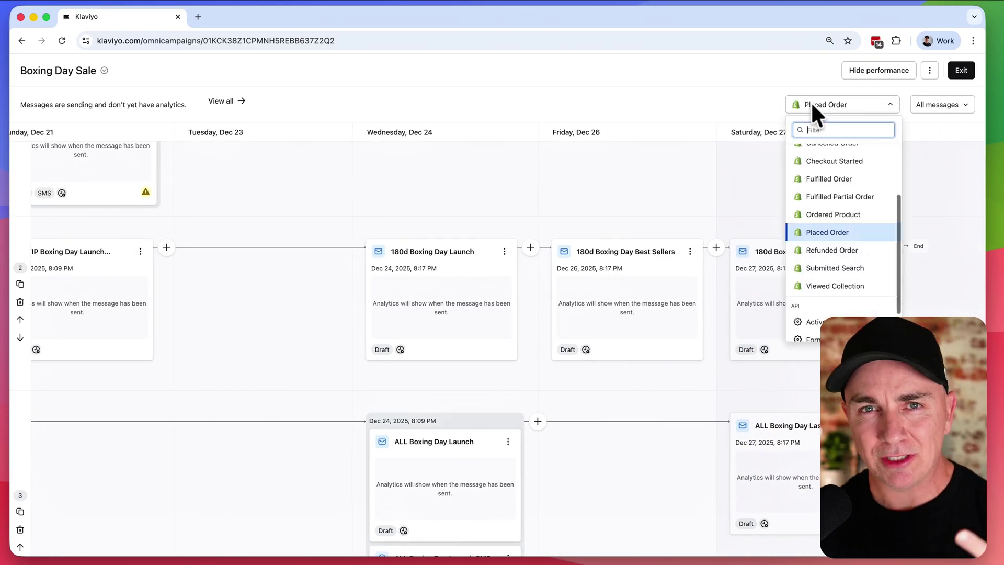
pyautogui.scroll(3, 827, 188)
pyautogui.scroll(-5, 830, 196)
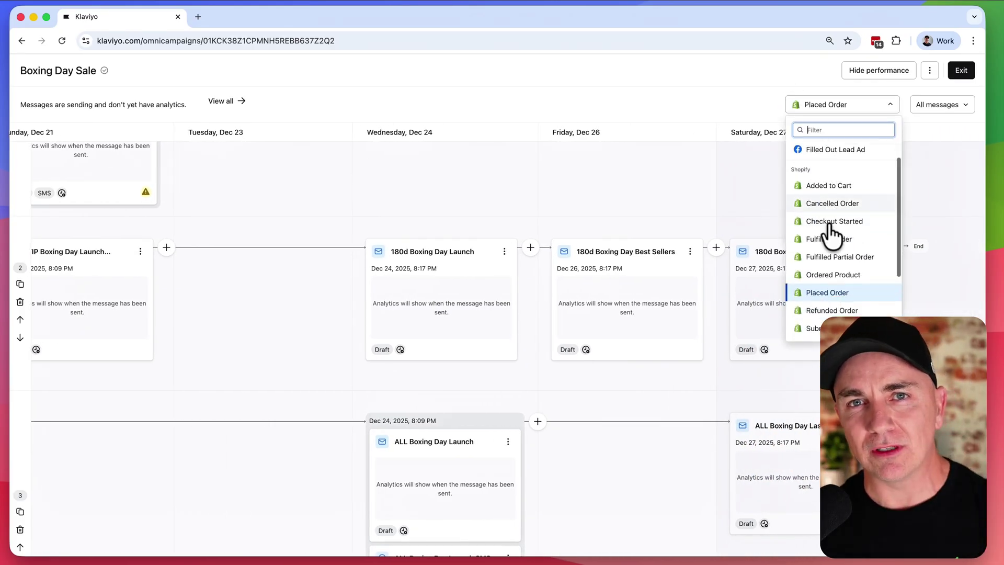
pyautogui.click(746, 186)
pyautogui.click(941, 105)
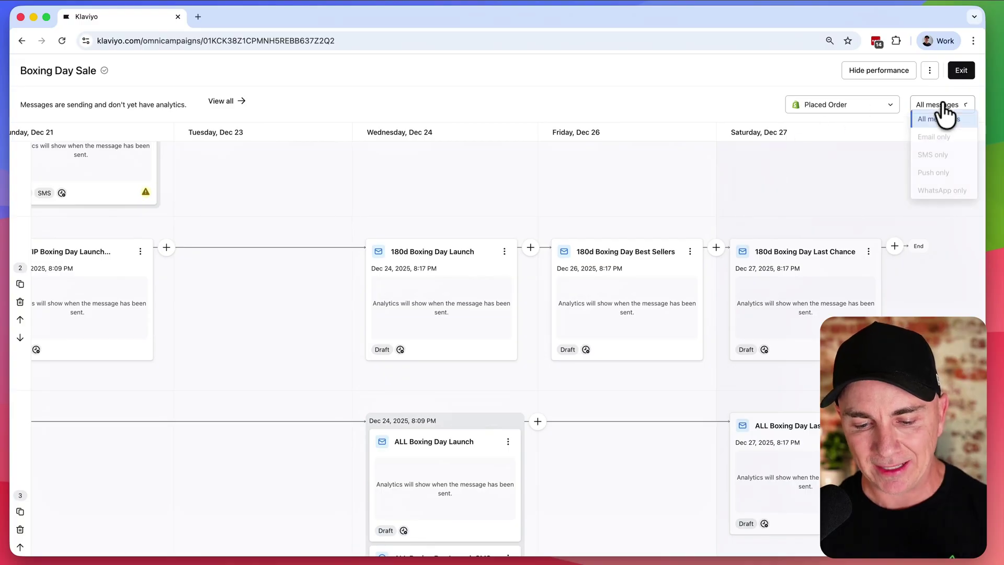
pyautogui.click(831, 168)
# Pan the timeline to the Audience column and browse the drafts across all three paths.
pyautogui.moveTo(433, 183); pyautogui.dragTo(642, 271)
pyautogui.scroll(5, 502, 256)
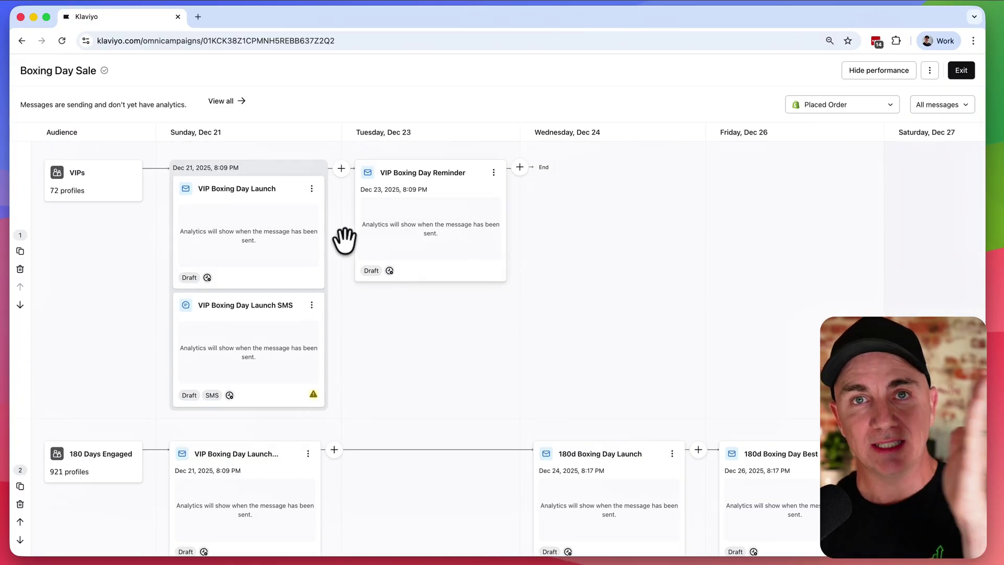
pyautogui.scroll(-7, 399, 212)
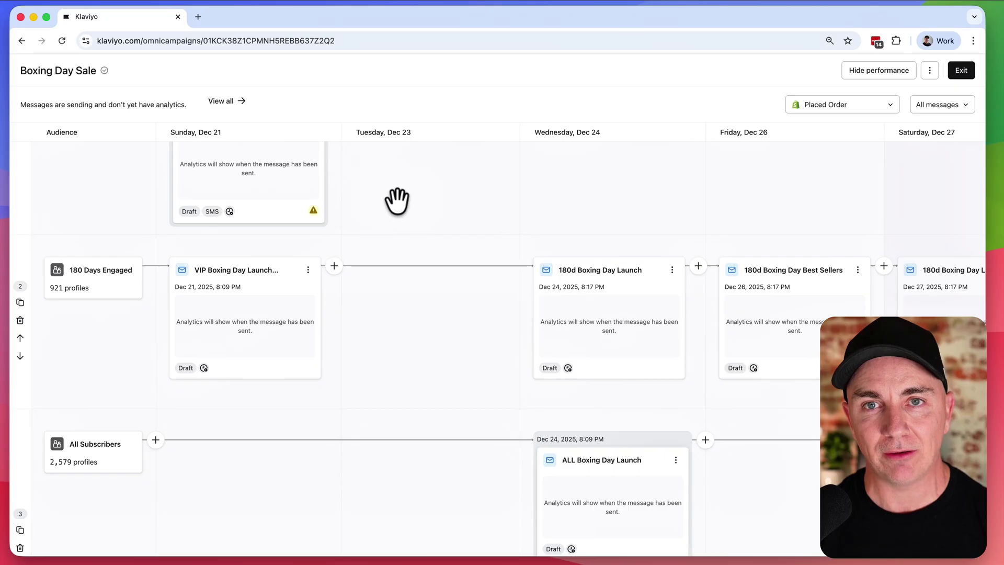
pyautogui.hscroll(3, 711, 291)
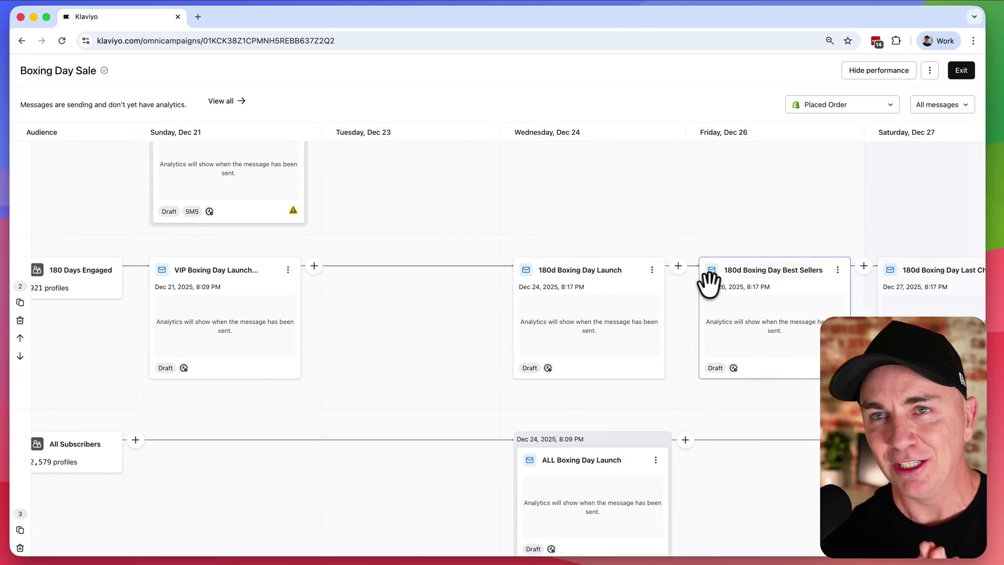
pyautogui.hscroll(5, 711, 293)
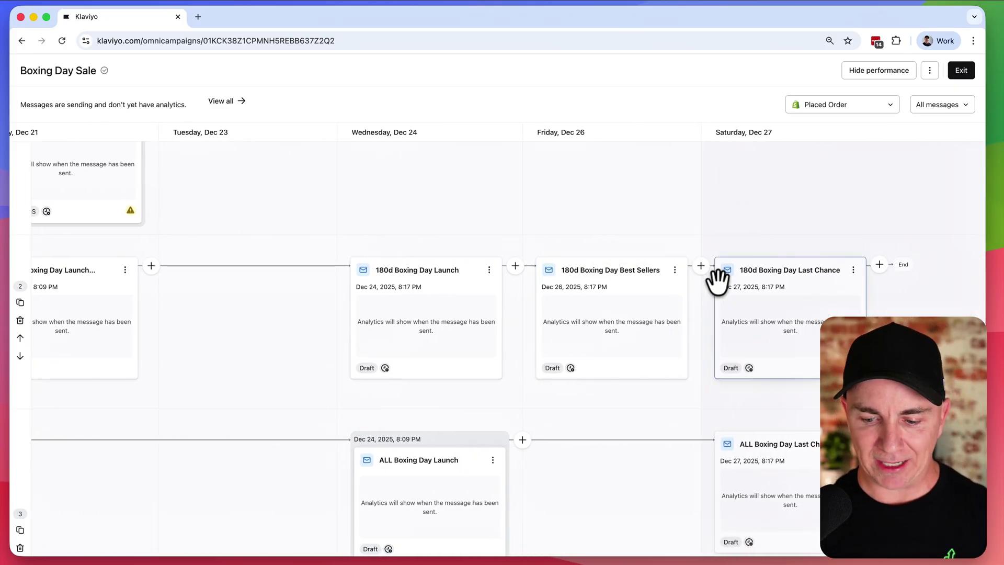
pyautogui.scroll(-3, 719, 293)
pyautogui.scroll(-5, 721, 296)
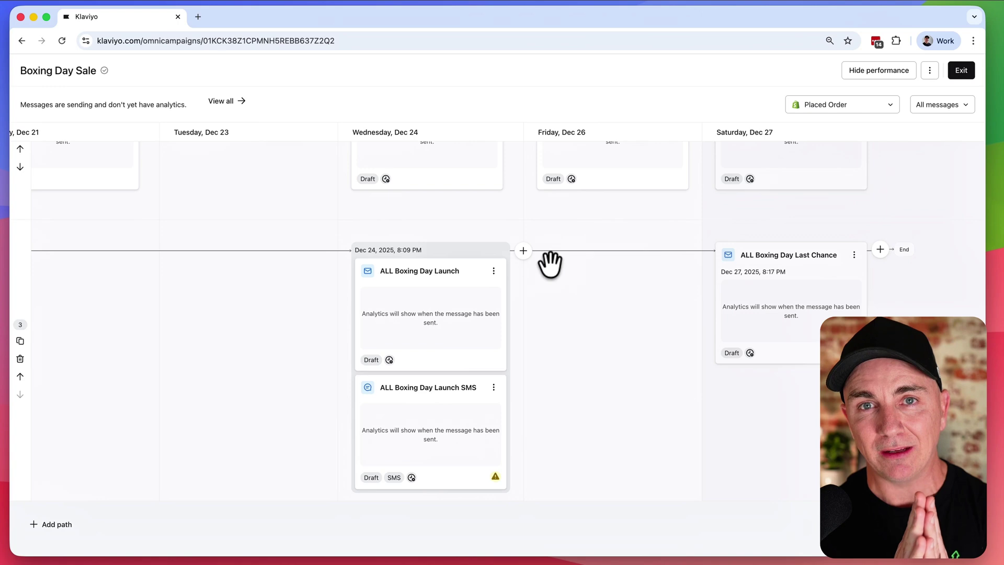
pyautogui.scroll(15, 323, 253)
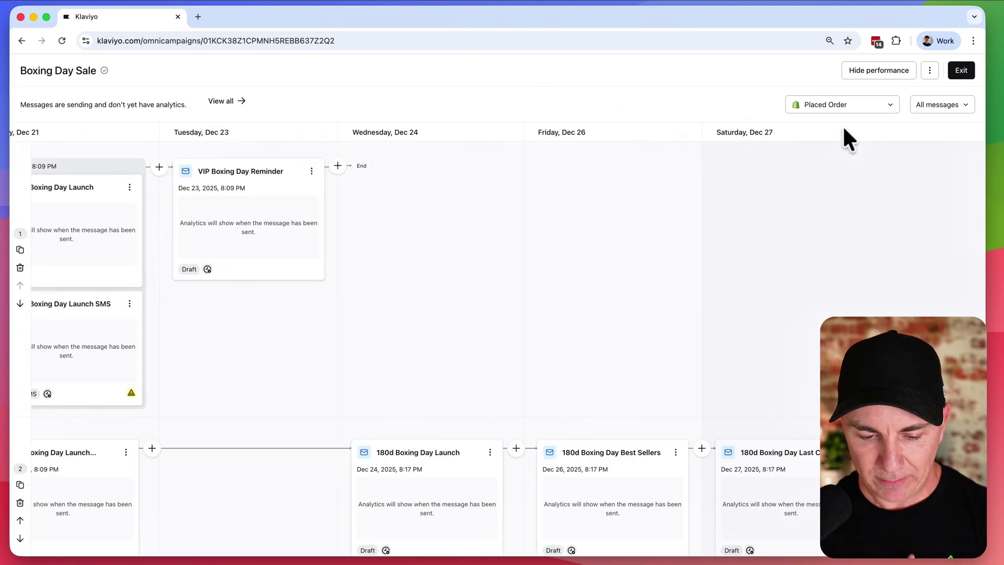
# Exit Boxing Day Sale back to the Campaigns list and scroll through the campaigns.
pyautogui.click(960, 73)
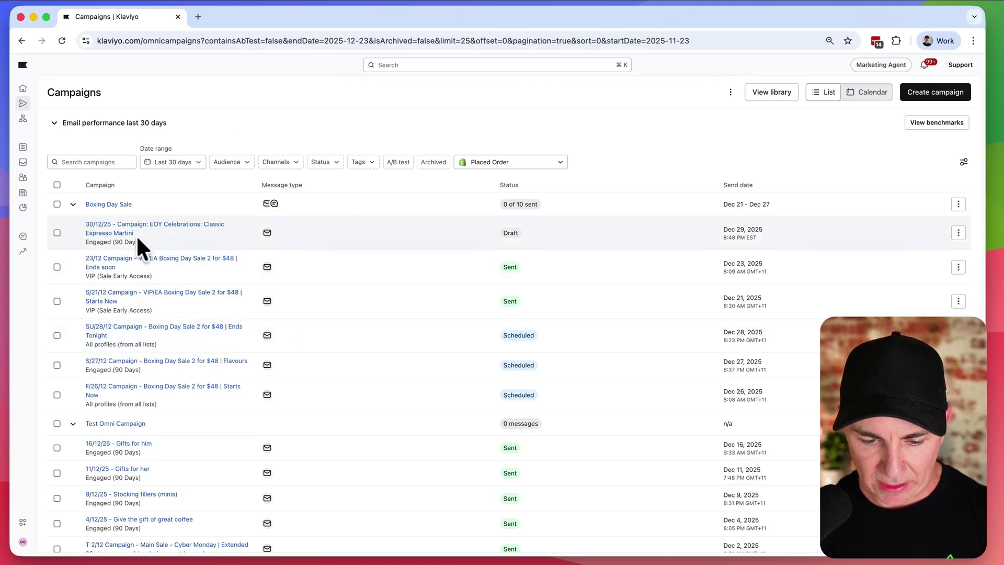
pyautogui.moveTo(125, 238)
pyautogui.scroll(-5, 337, 308)
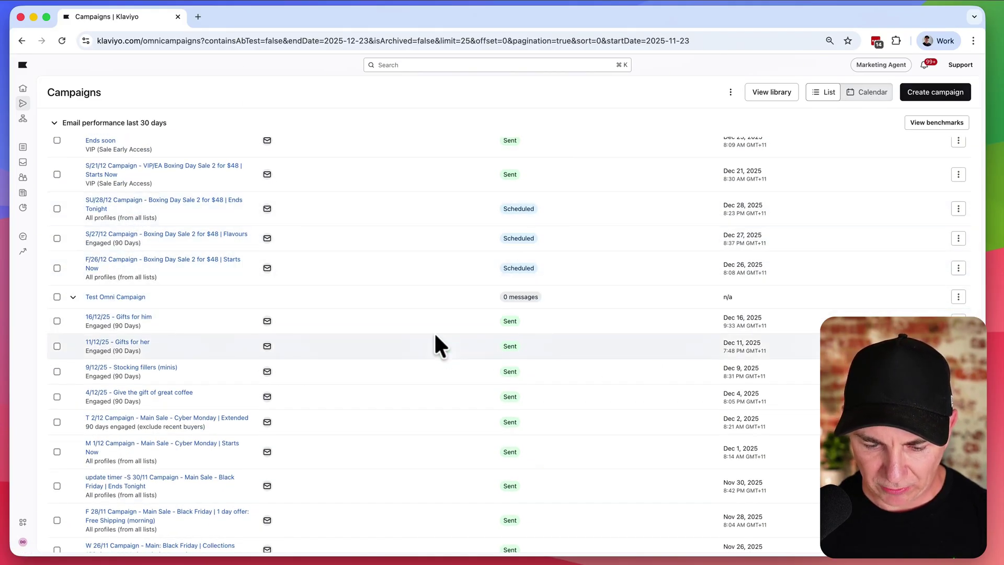
pyautogui.scroll(4, 401, 321)
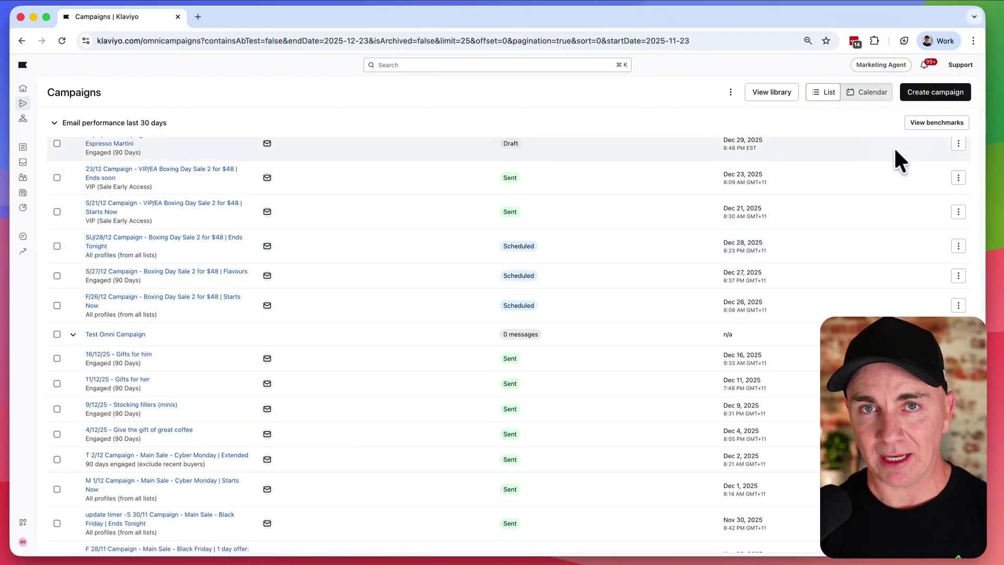
# Create an Omnichannel campaign named 'Test Omni Cmp' and continue into its planner.
pyautogui.click(919, 96)
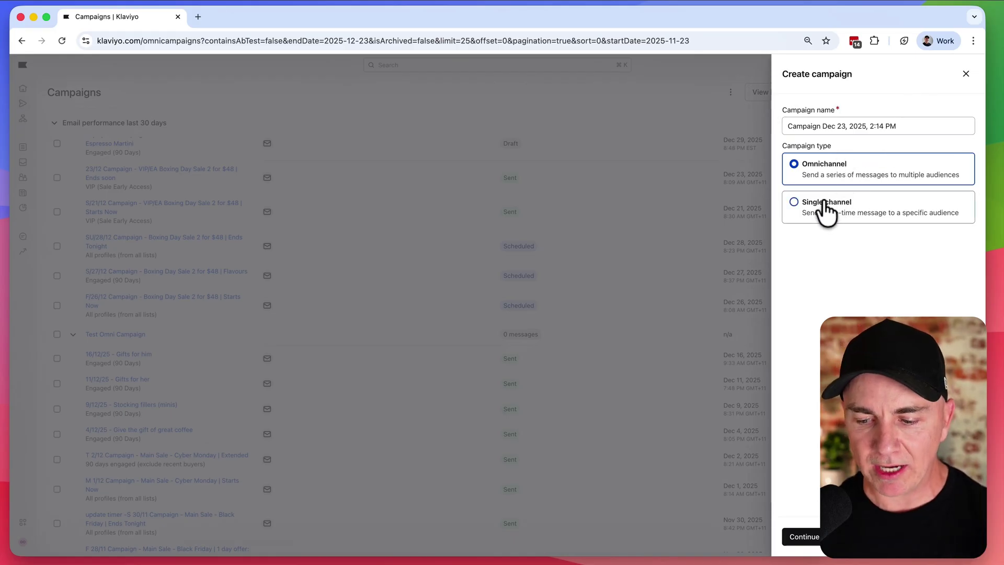
pyautogui.tripleClick(862, 126)
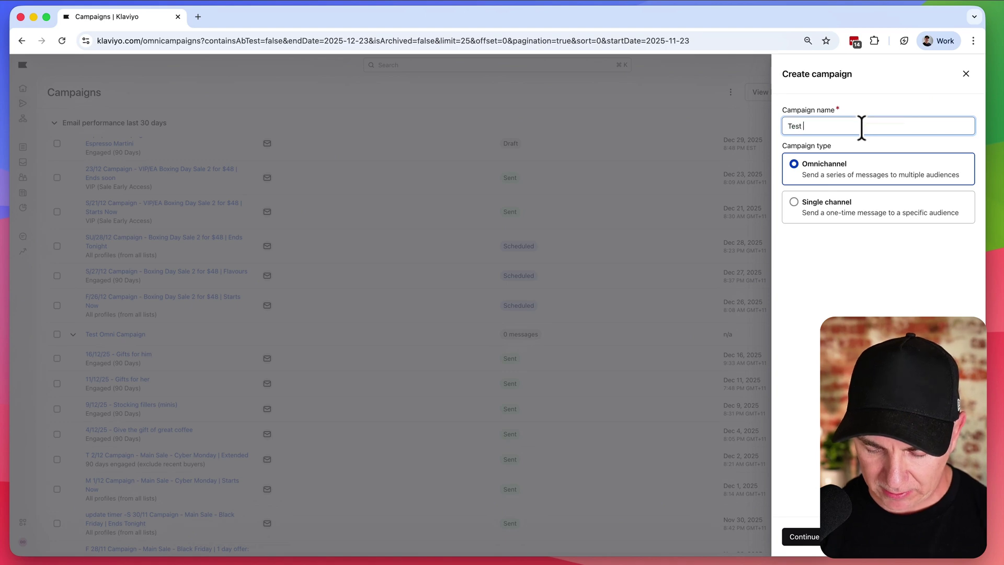
pyautogui.click(809, 537)
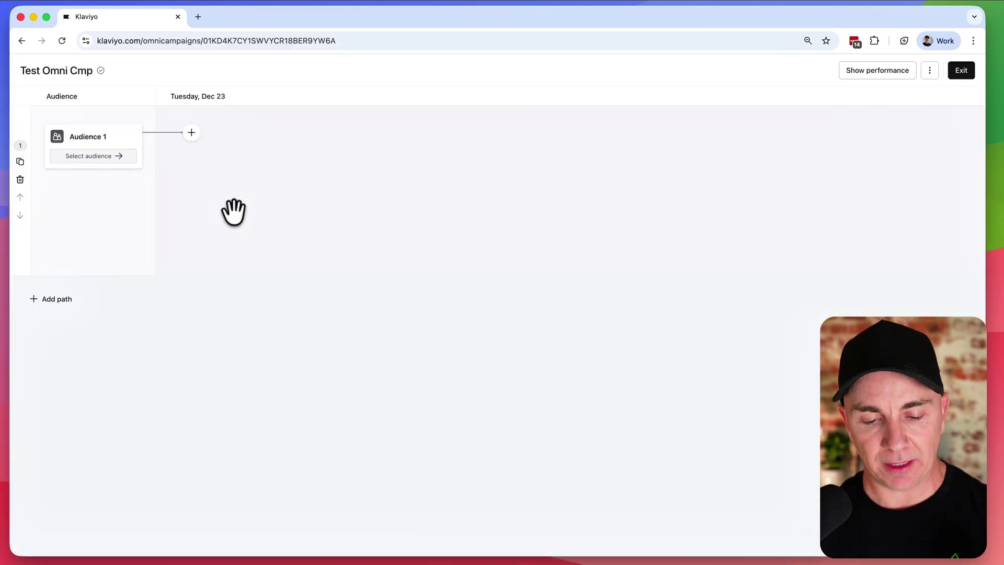
# Rename the first audience to 'Engaged 90days'.
pyautogui.click(90, 156)
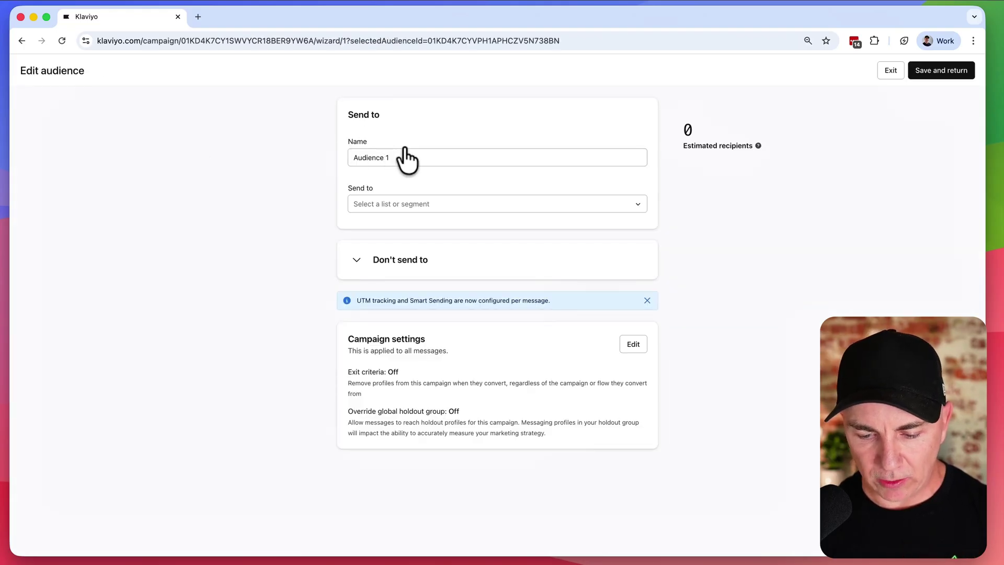
pyautogui.click(406, 157)
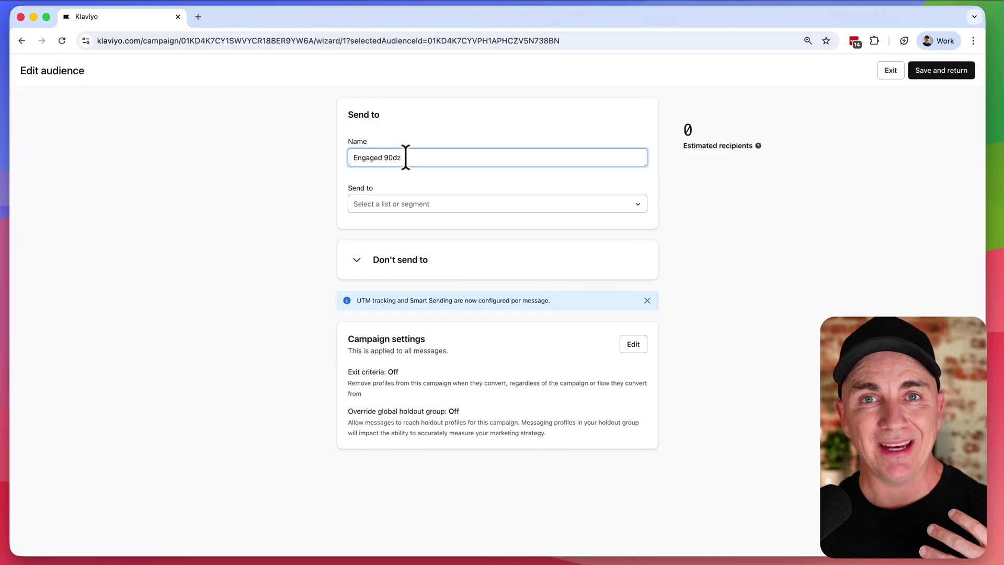
pyautogui.press('BackSpace')
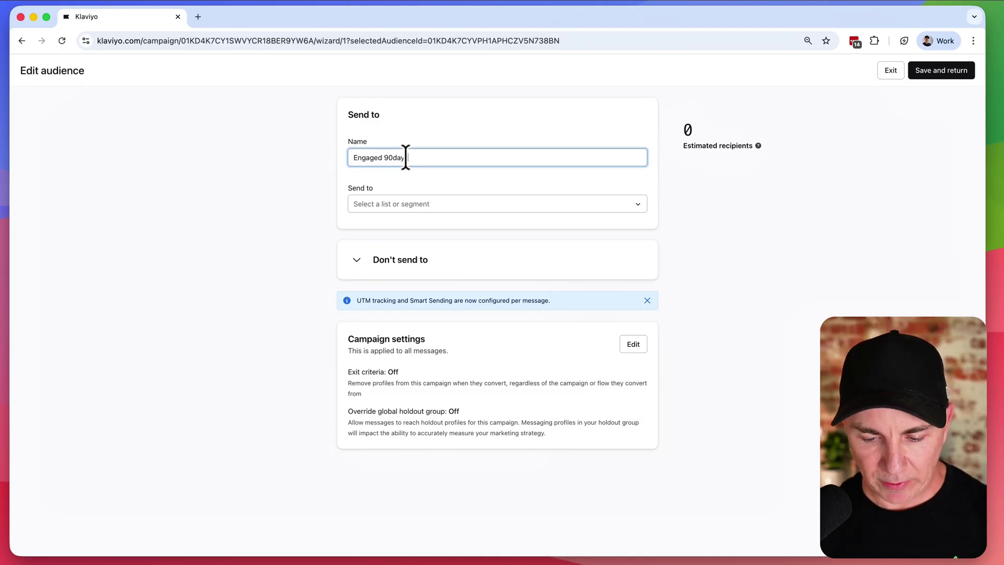
# Send it to the 90 days engaged (exclude recent buyers) segment, 1,862 profiles, and save.
pyautogui.click(408, 203)
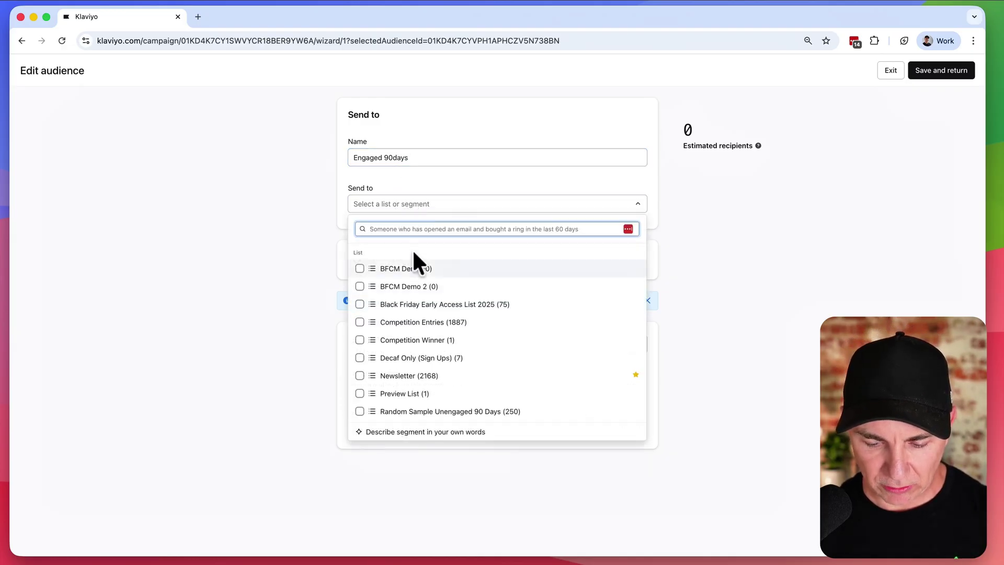
pyautogui.scroll(-5, 438, 297)
pyautogui.scroll(-3, 438, 297)
pyautogui.scroll(10, 433, 298)
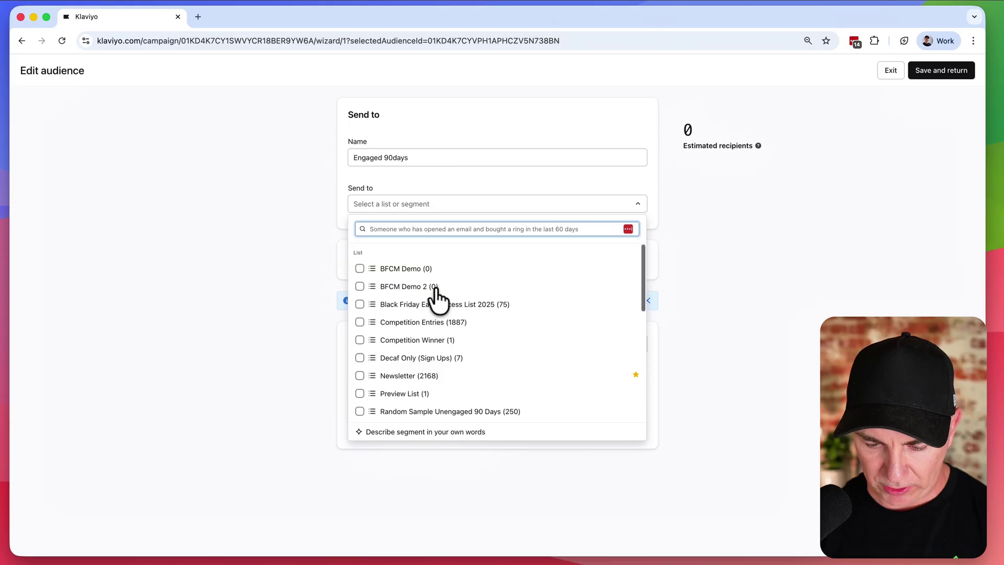
pyautogui.write('90')
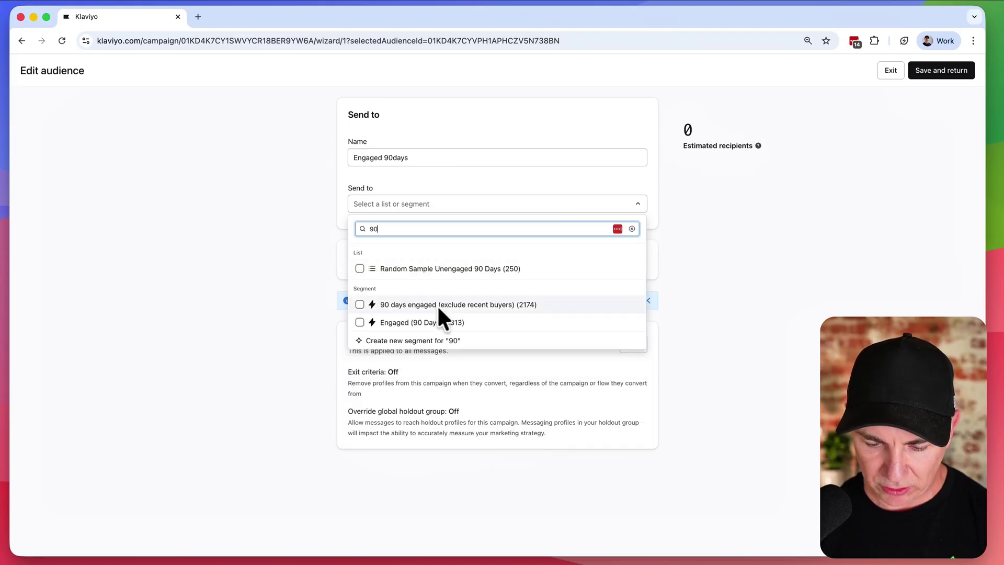
pyautogui.click(410, 309)
pyautogui.click(296, 273)
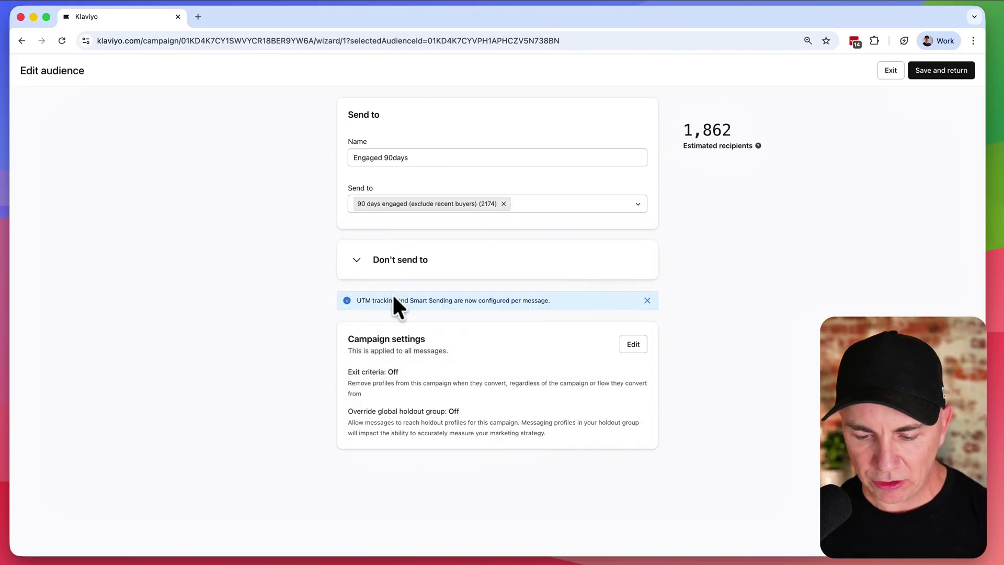
pyautogui.click(358, 262)
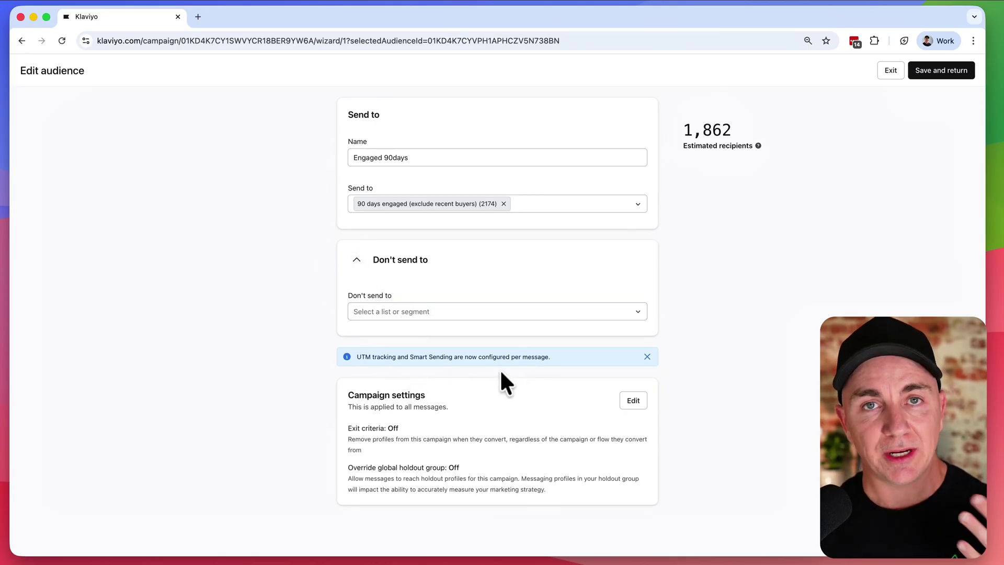
pyautogui.click(934, 74)
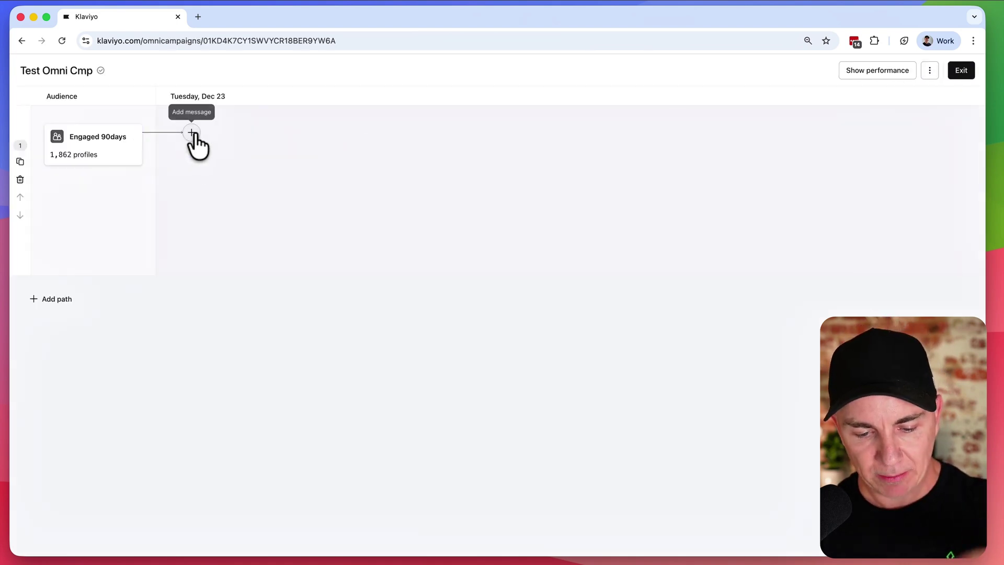
# Add a second audience path to the campaign and rename it All Subs.
pyautogui.click(63, 299)
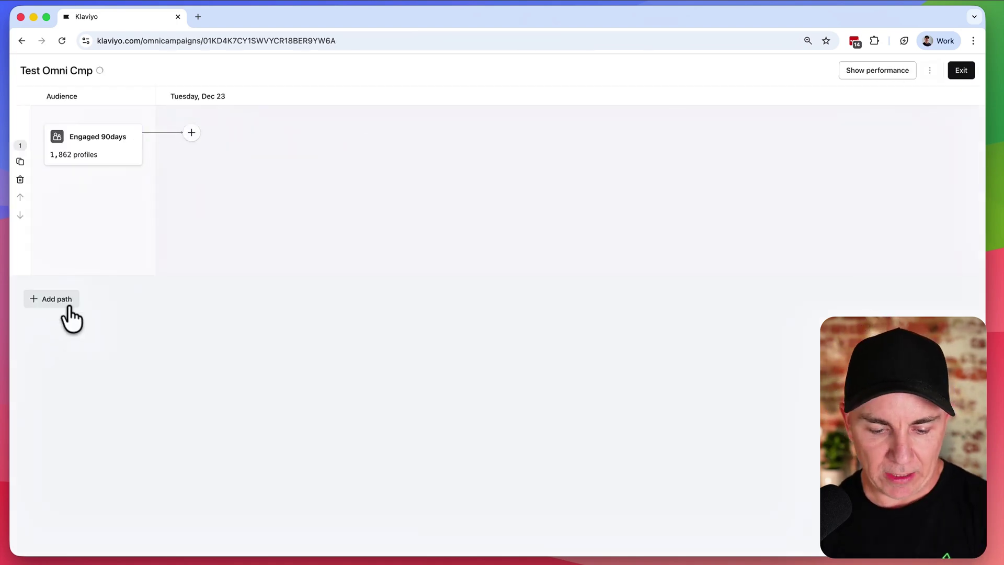
pyautogui.click(76, 330)
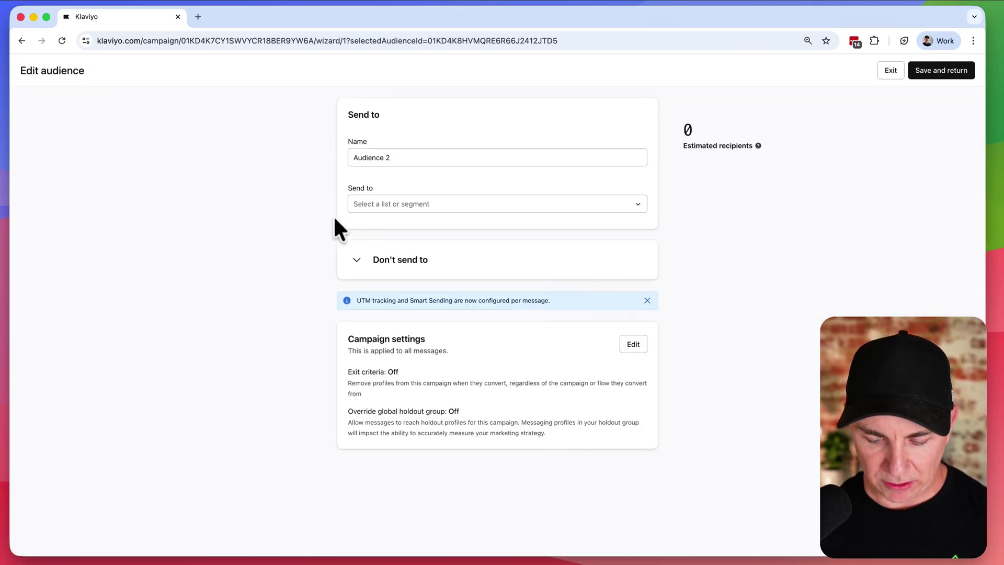
pyautogui.doubleClick(402, 157)
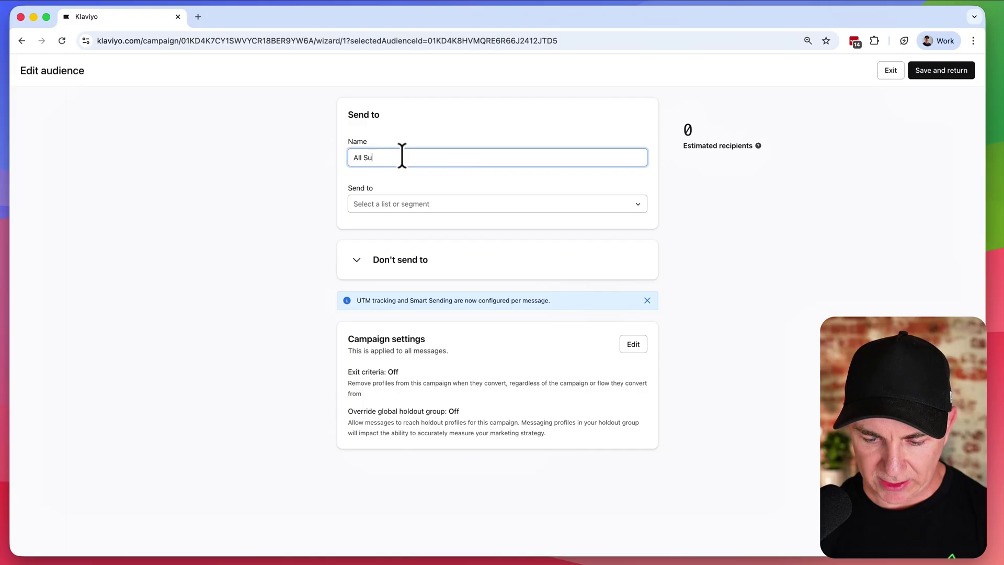
# Send the All Subs path to All profiles (from all lists), 2,579 profiles, and save it.
pyautogui.click(419, 201)
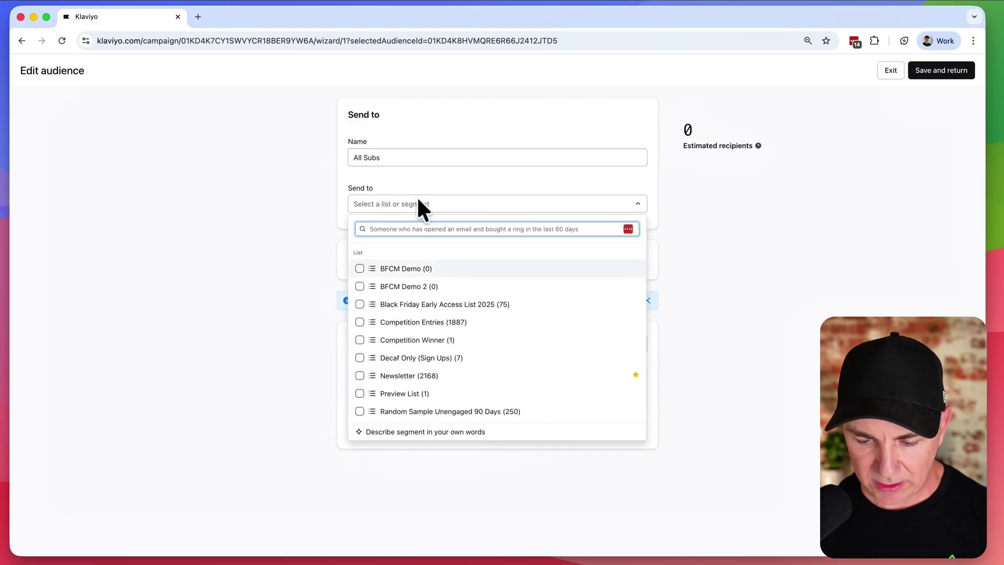
pyautogui.write('all')
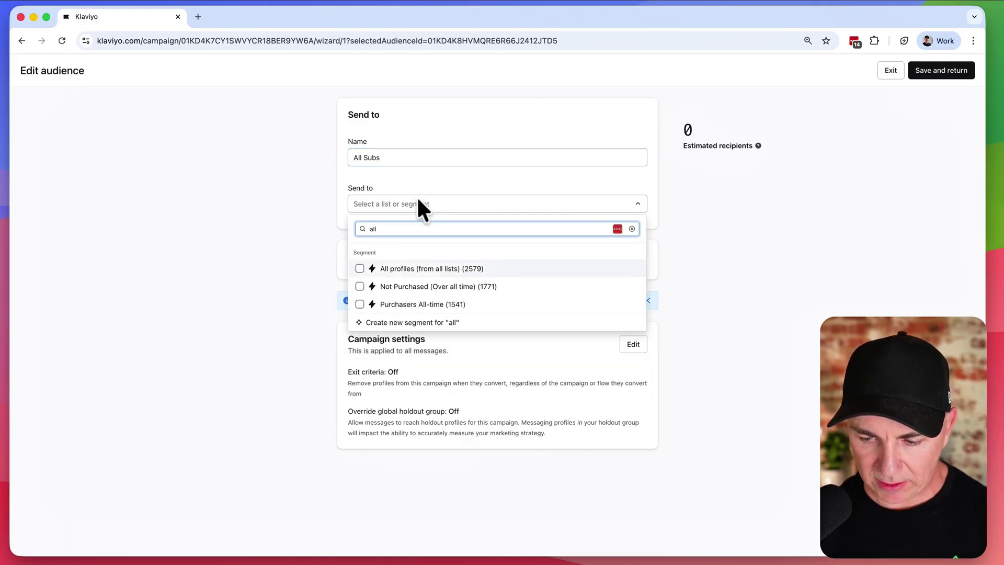
pyautogui.click(416, 269)
pyautogui.click(785, 268)
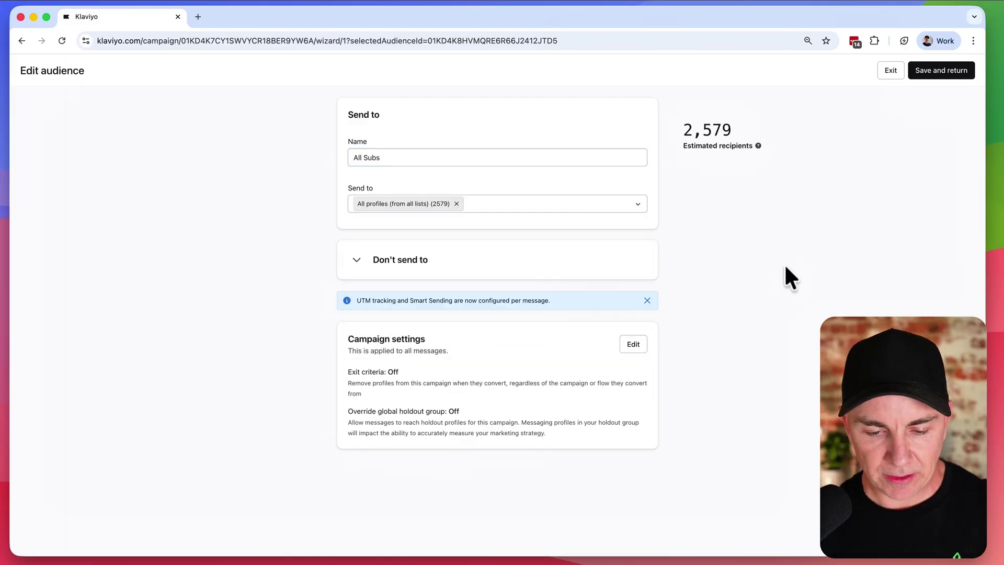
pyautogui.click(929, 73)
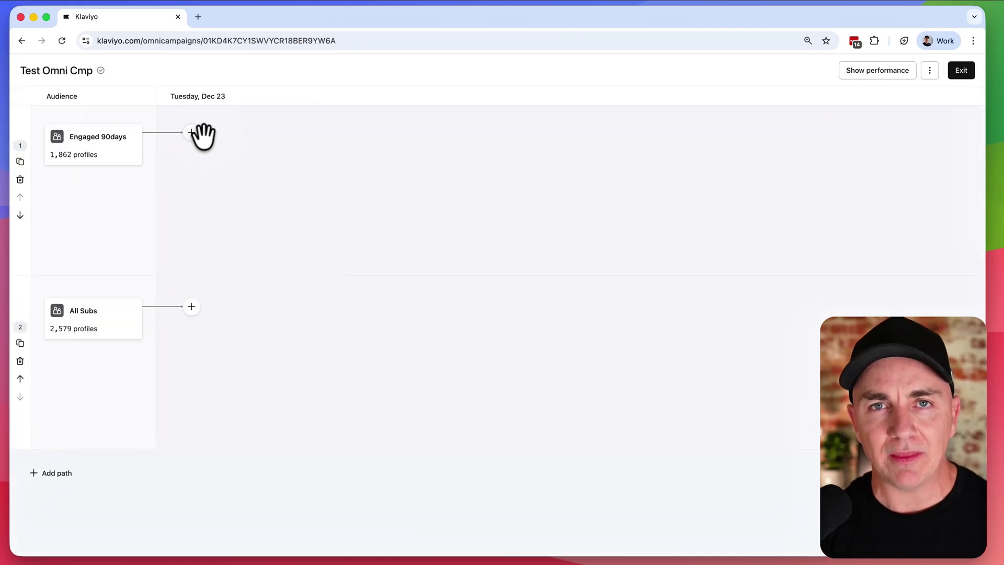
pyautogui.click(117, 140)
pyautogui.click(897, 72)
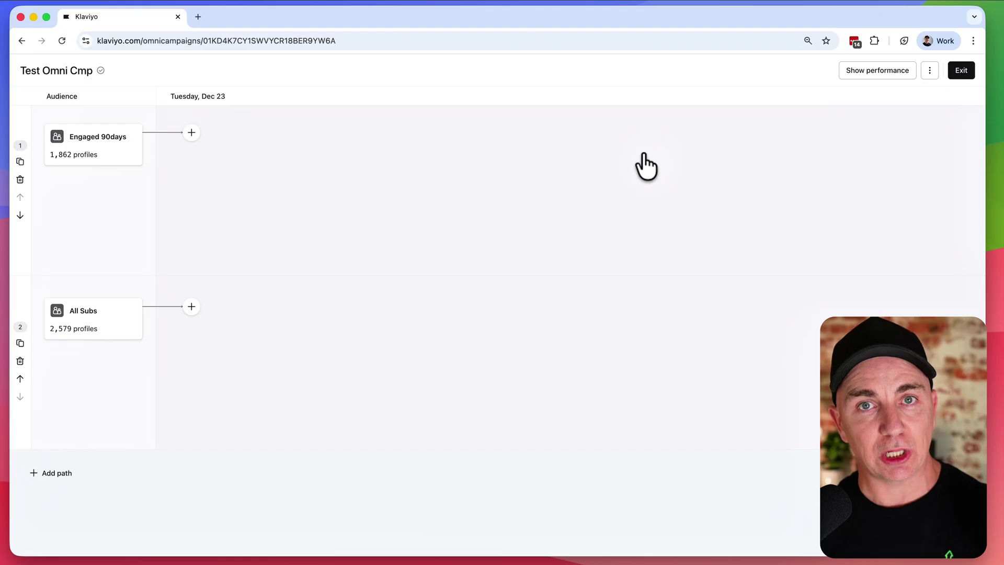
pyautogui.click(20, 162)
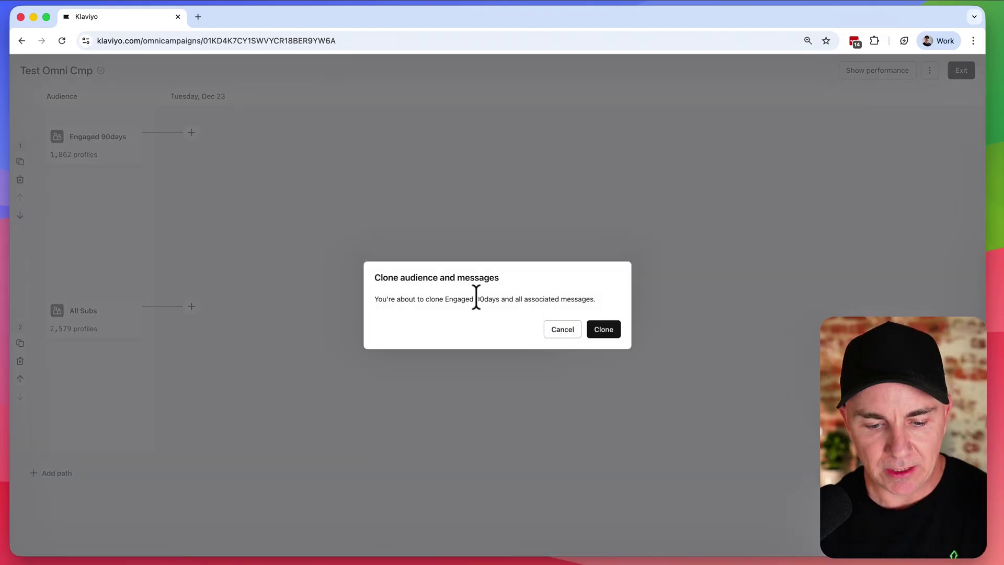
pyautogui.click(561, 329)
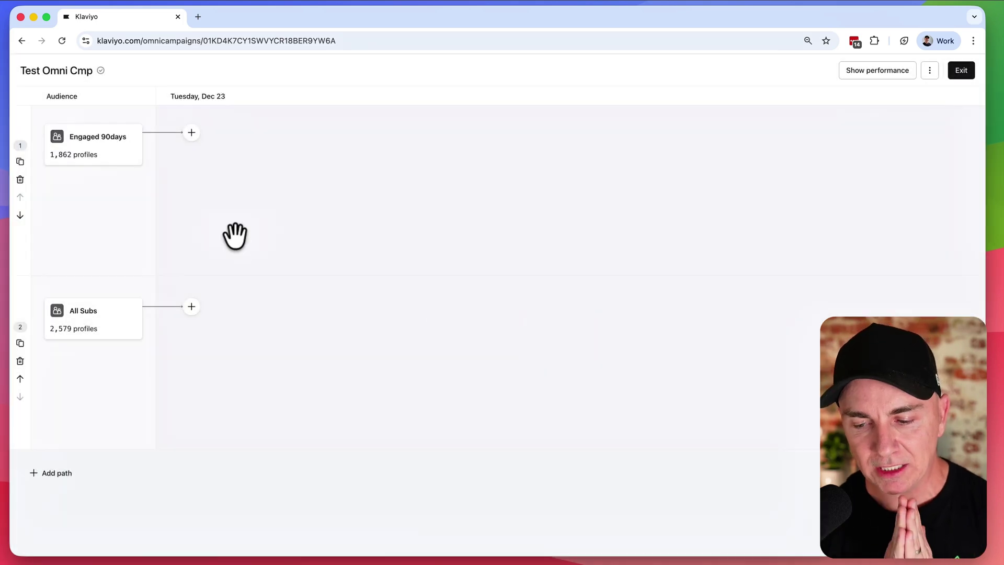